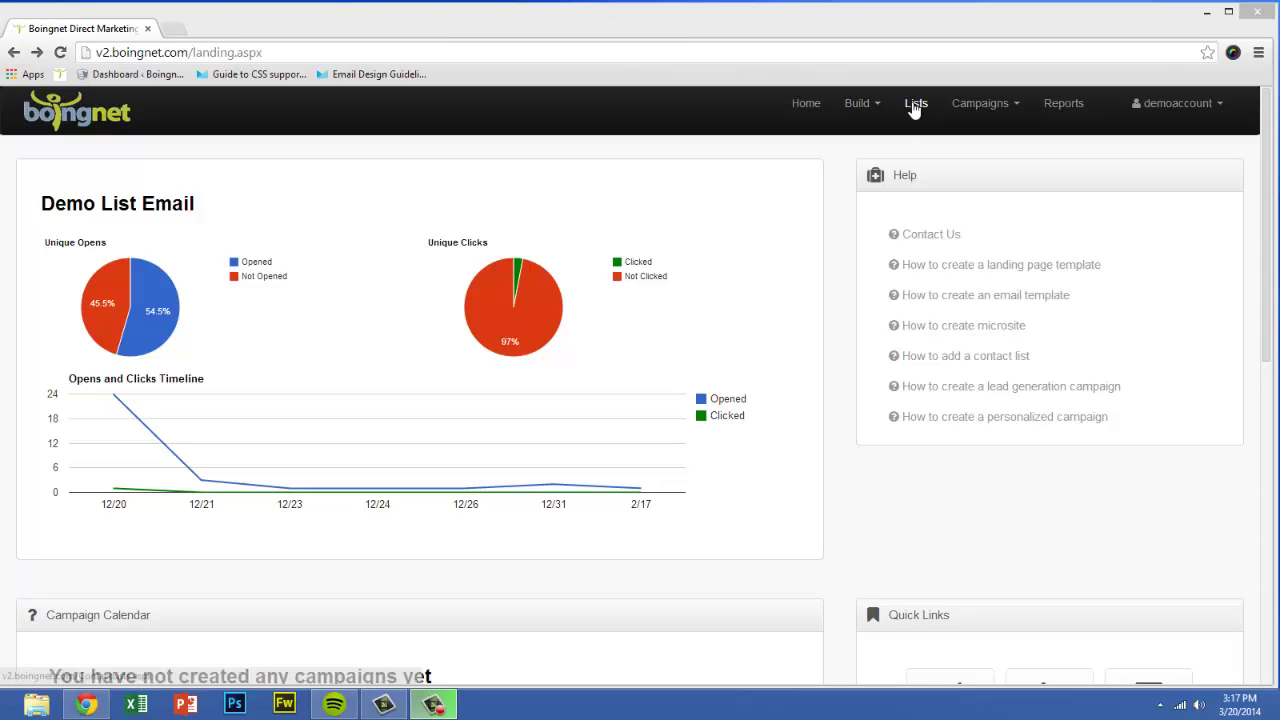
Step: Open the Watson's Candy Demo contact list for editing
{"action": "left_click", "coordinate": [915, 104]}
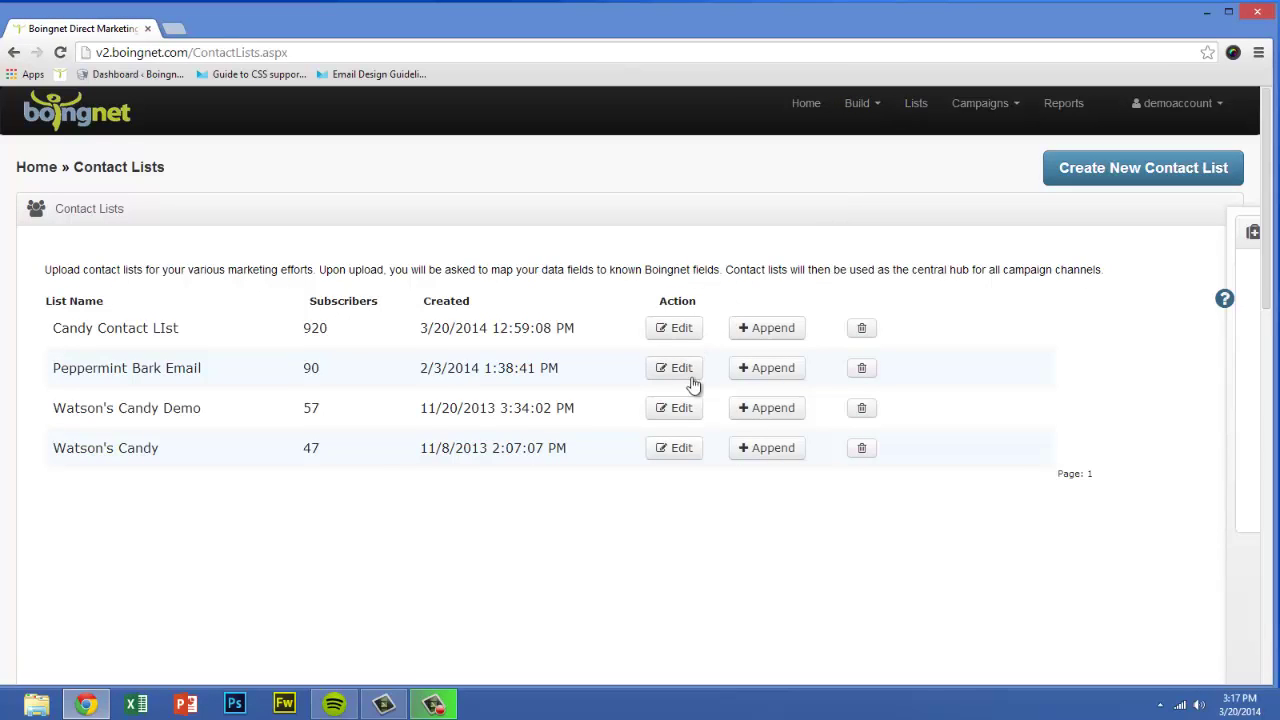
{"action": "left_click", "coordinate": [690, 409]}
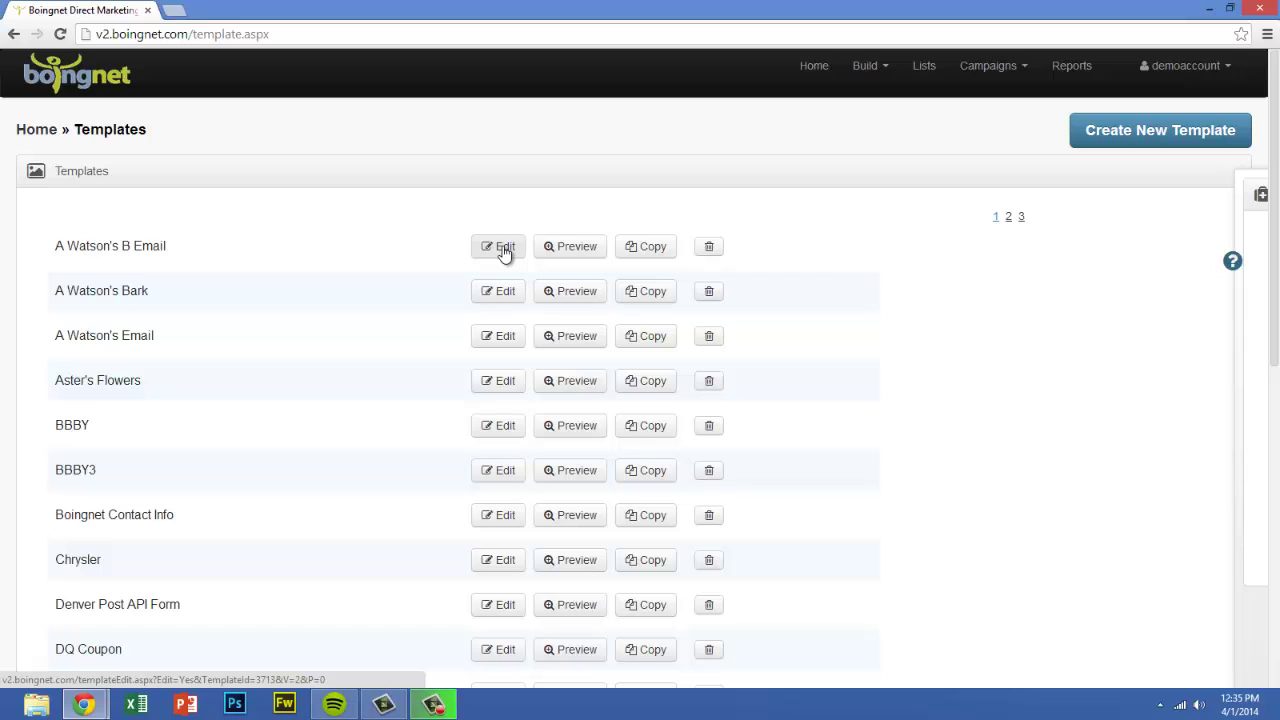
Step: Open the A Watson's B Email template, select its %pURL% placeholder and show the available variable data inserts
{"action": "left_click", "coordinate": [503, 249]}
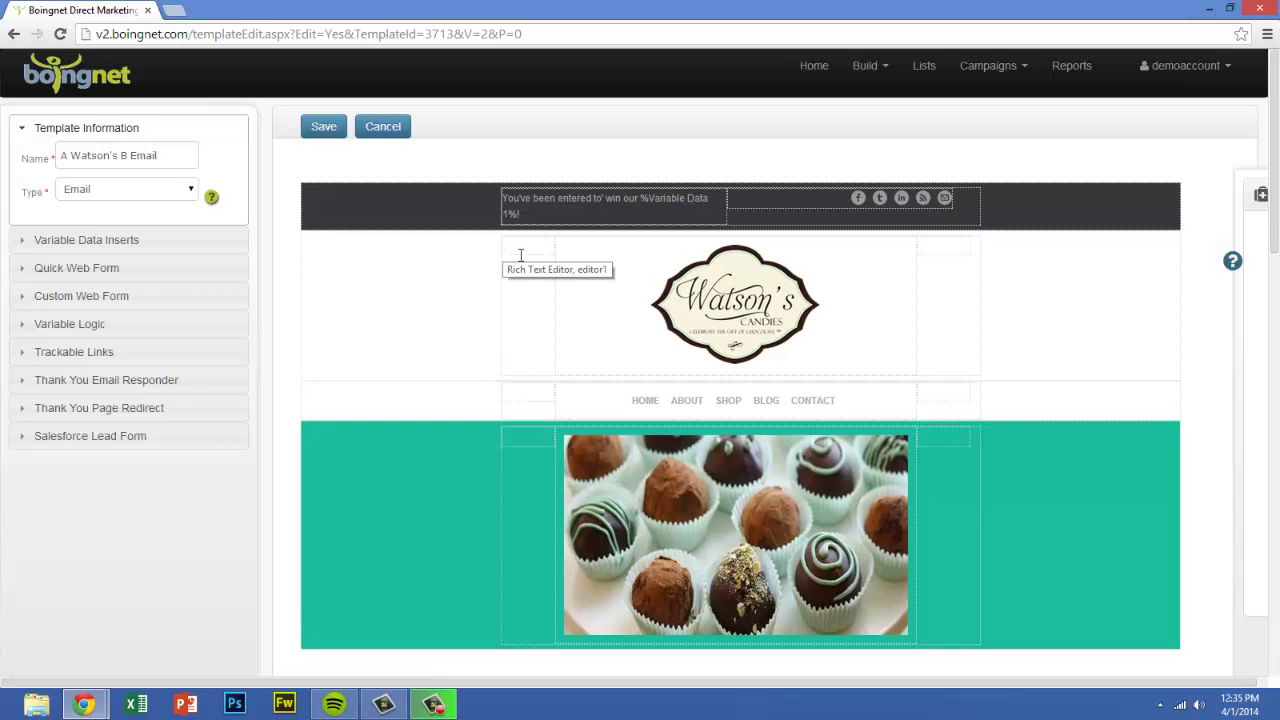
{"action": "scroll", "coordinate": [1130, 383], "scroll_direction": "down", "scroll_amount": 3}
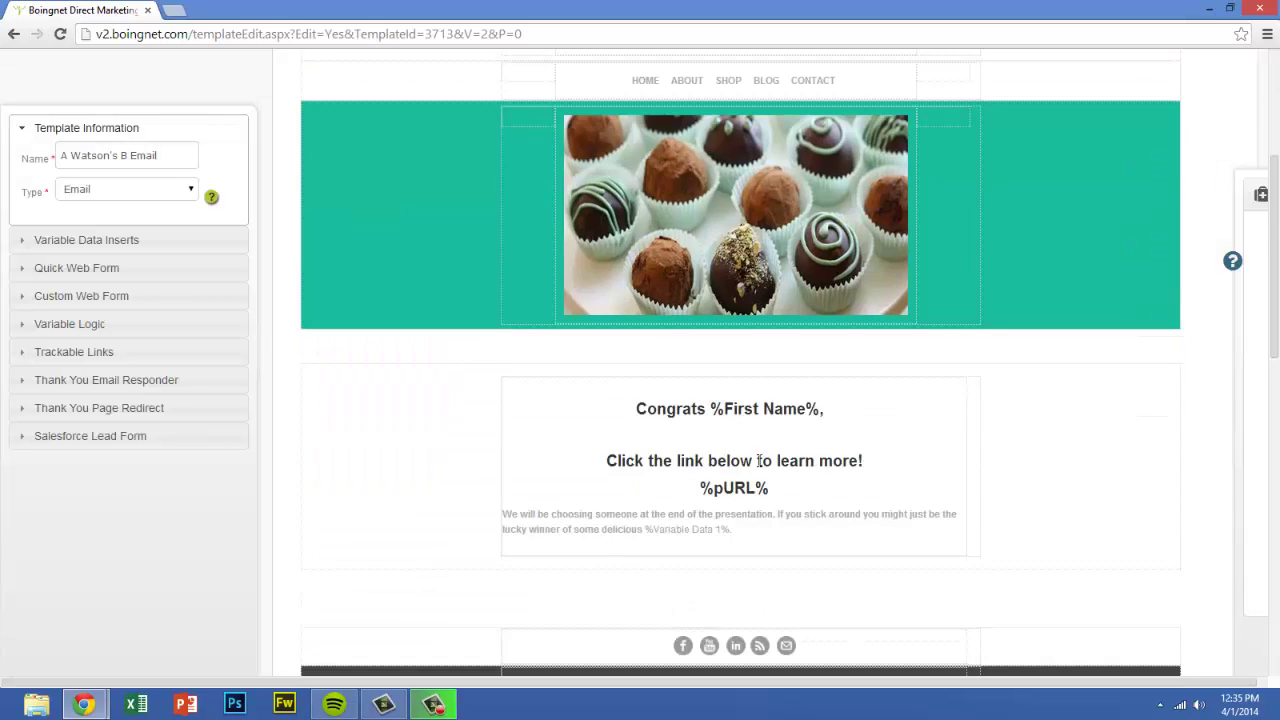
{"action": "left_click_drag", "start_coordinate": [772, 487], "coordinate": [689, 484]}
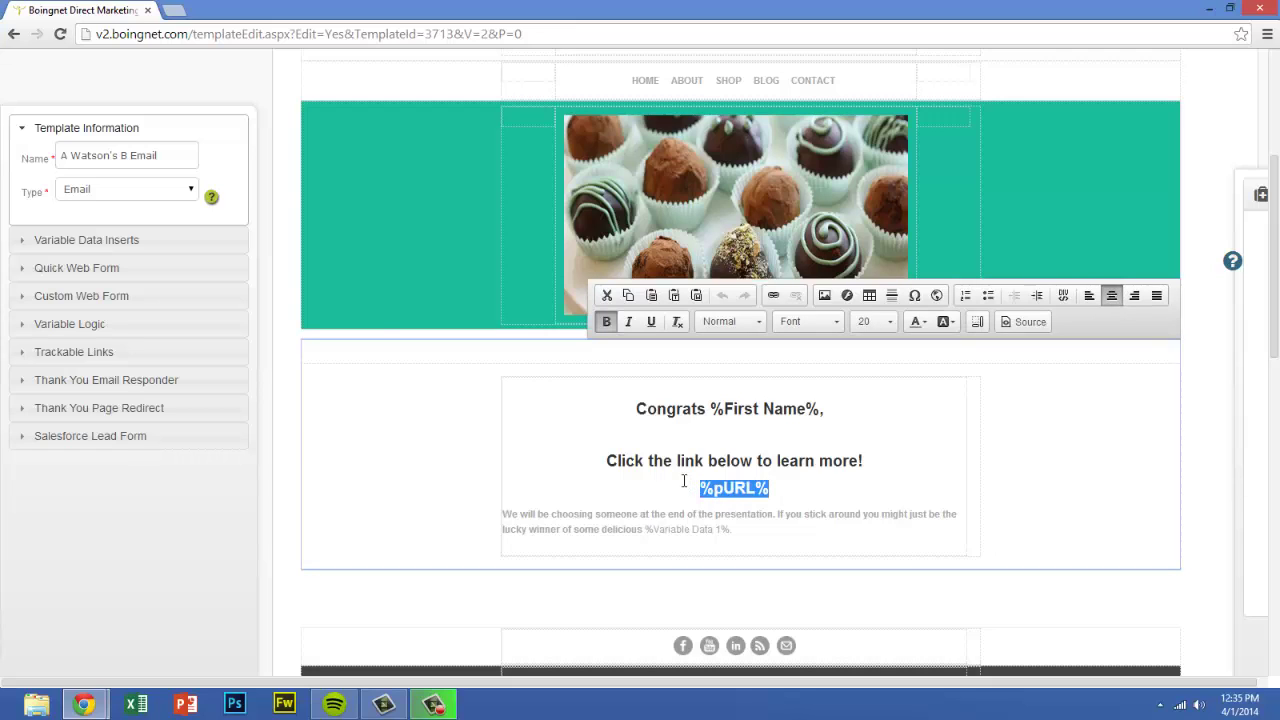
{"action": "left_click", "coordinate": [88, 241]}
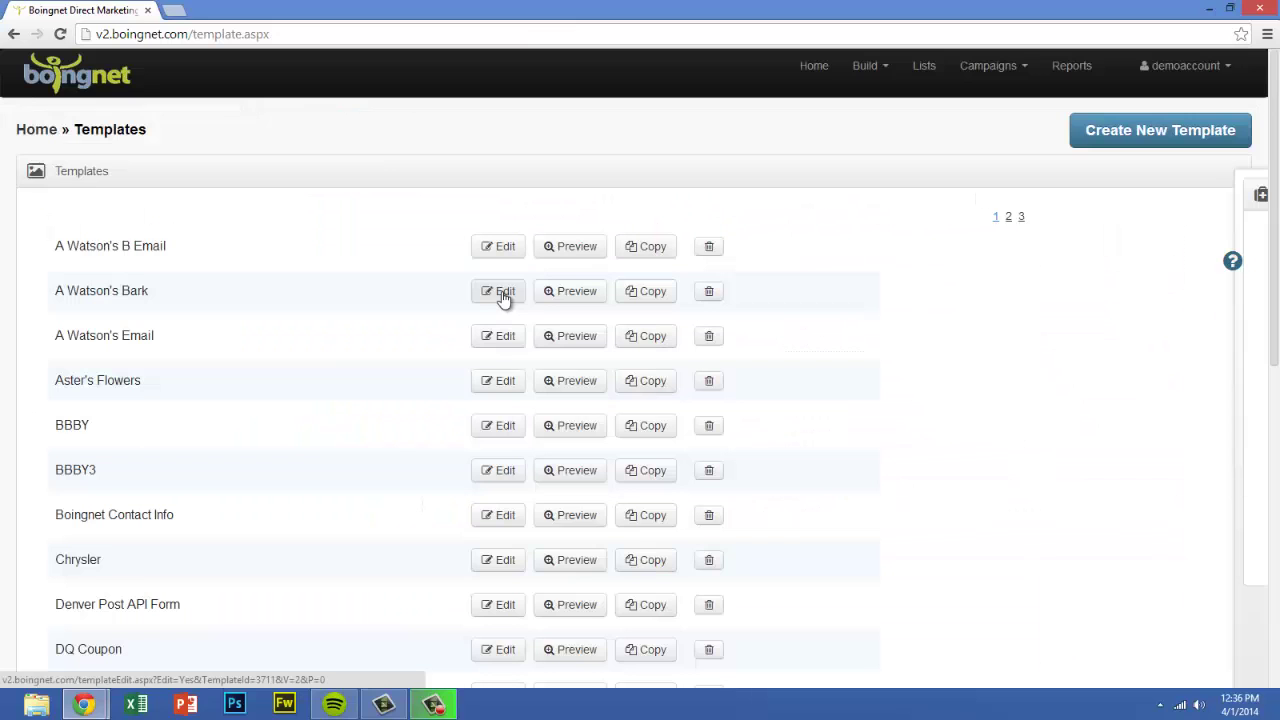
Step: Open the A Watson's Bark form template and examine its landing page layout
{"action": "left_click", "coordinate": [503, 294]}
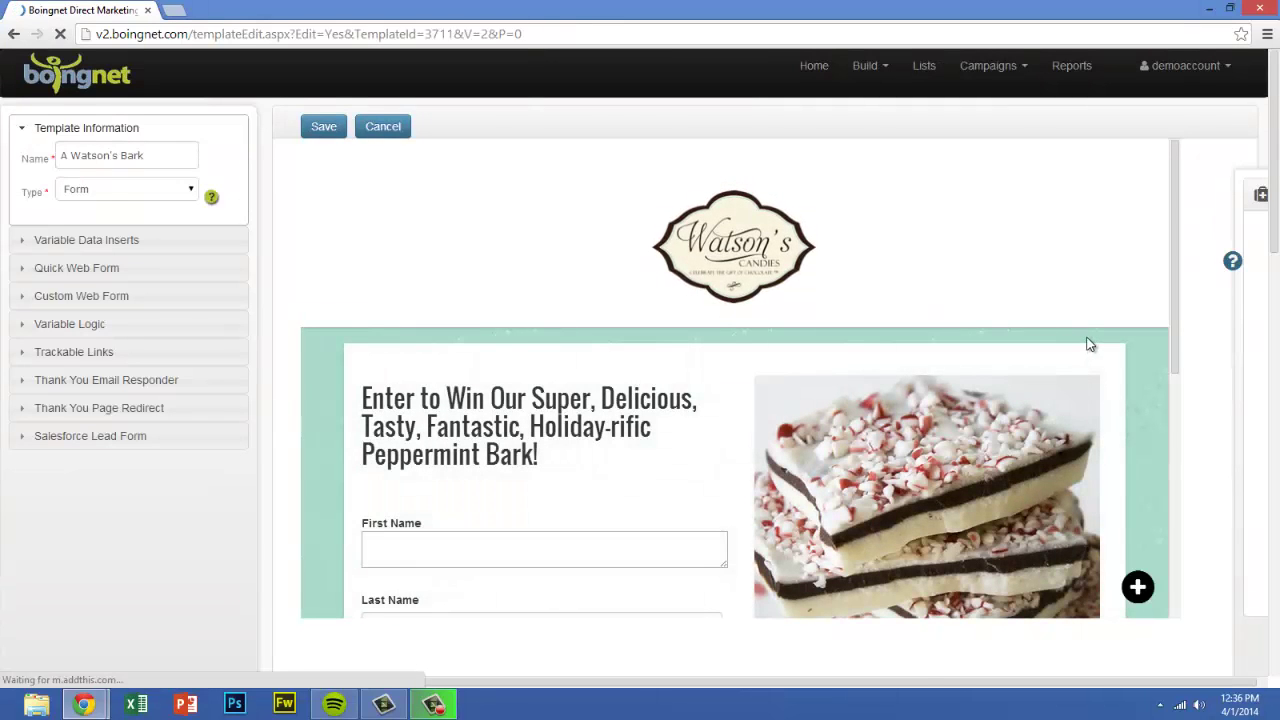
{"action": "scroll", "coordinate": [1090, 344], "scroll_direction": "down", "scroll_amount": 3}
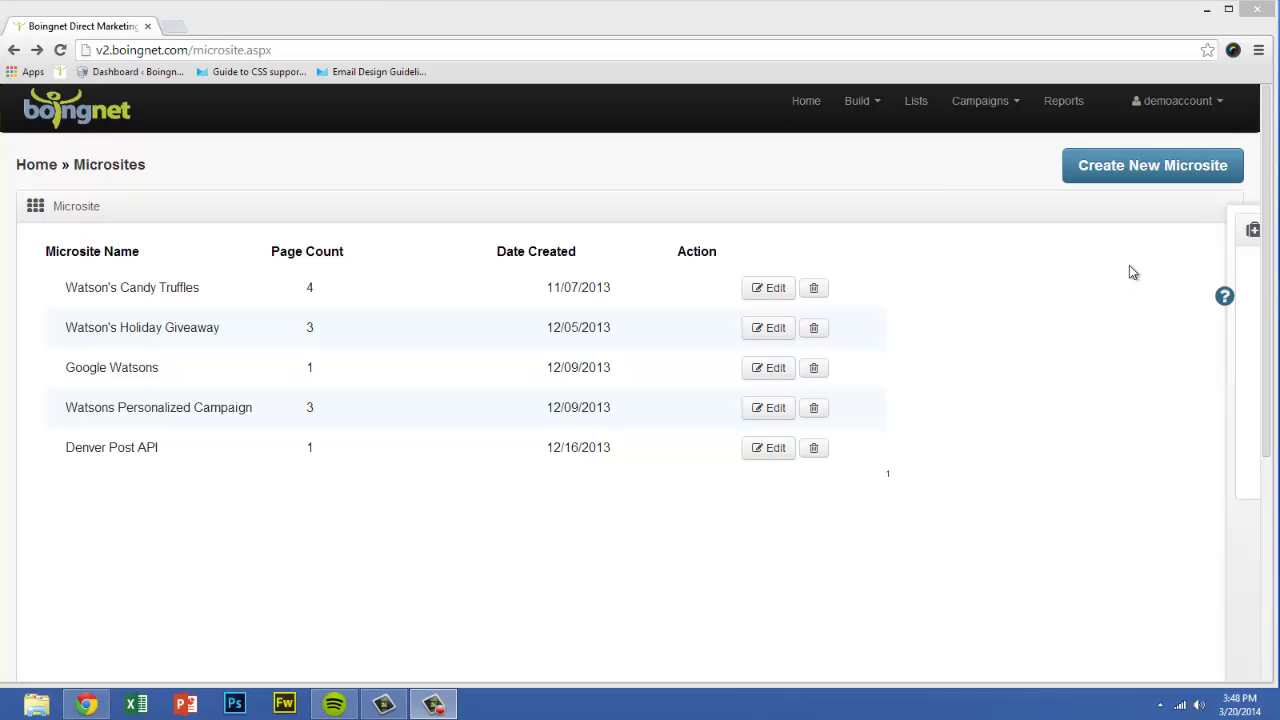
Step: Create a new microsite named Watson's Candy
{"action": "left_click", "coordinate": [1110, 178]}
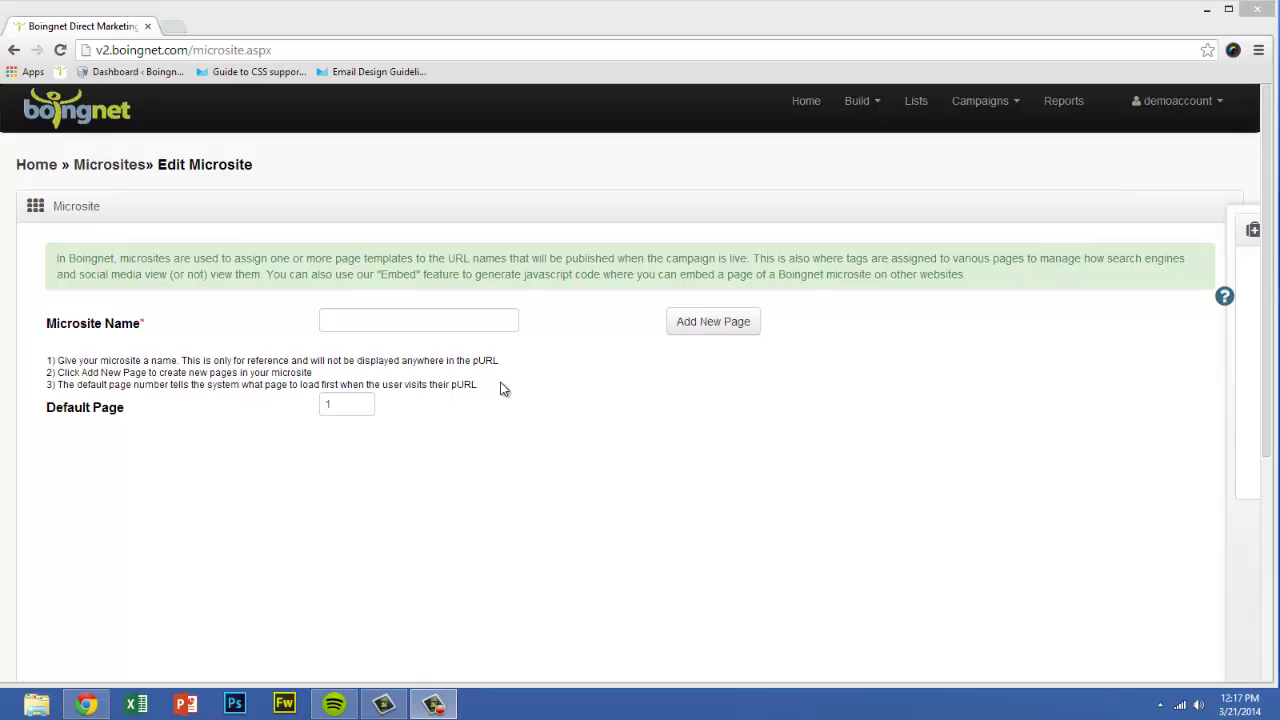
{"action": "left_click", "coordinate": [369, 320]}
{"action": "type", "text": "Wat"}
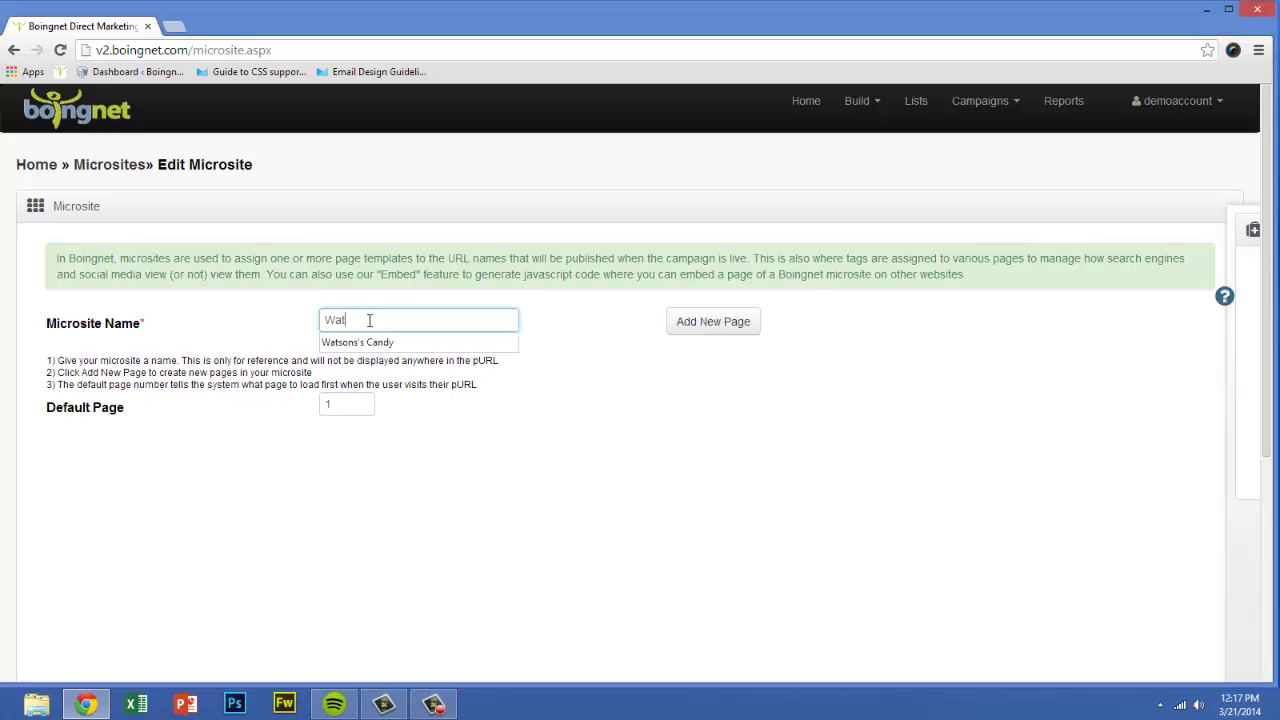
{"action": "type", "text": "son's Candy"}
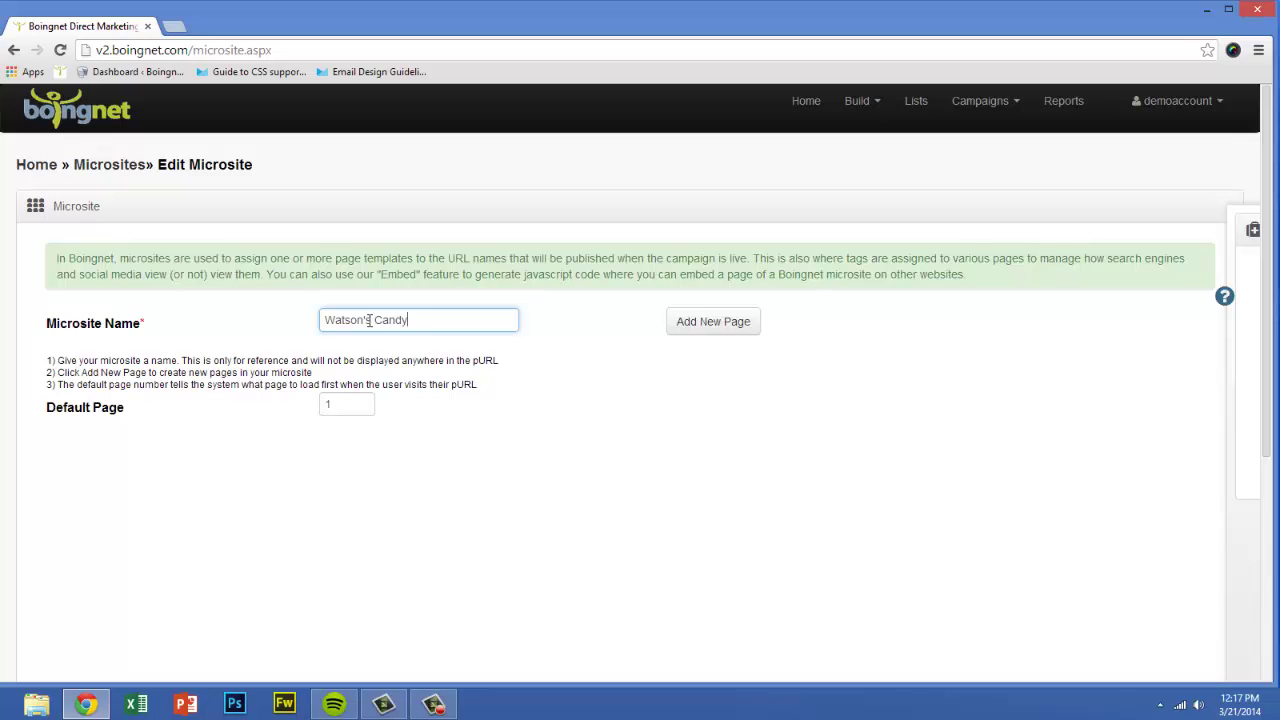
Step: Add page 1 to the microsite with the friendly URL name Watson's Home and the Watson's Home template, and save the page
{"action": "left_click", "coordinate": [733, 329]}
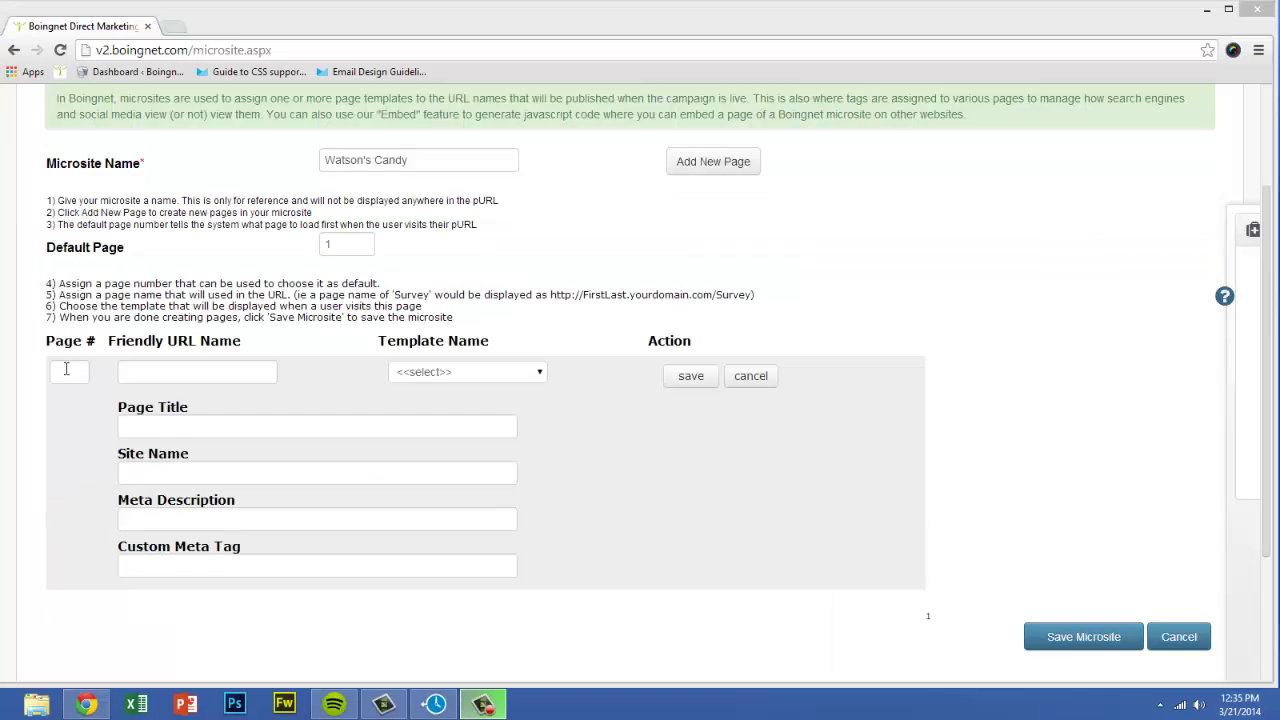
{"action": "left_click", "coordinate": [65, 370]}
{"action": "type", "text": "1"}
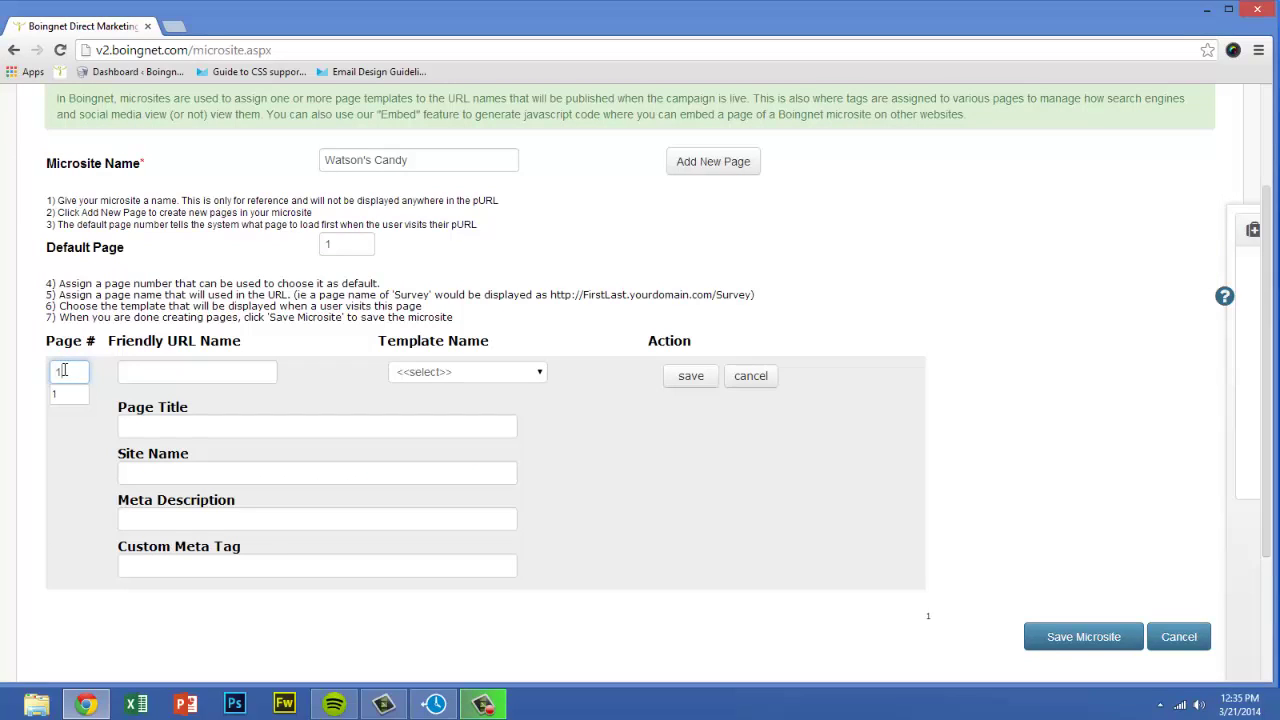
{"action": "left_click", "coordinate": [133, 371]}
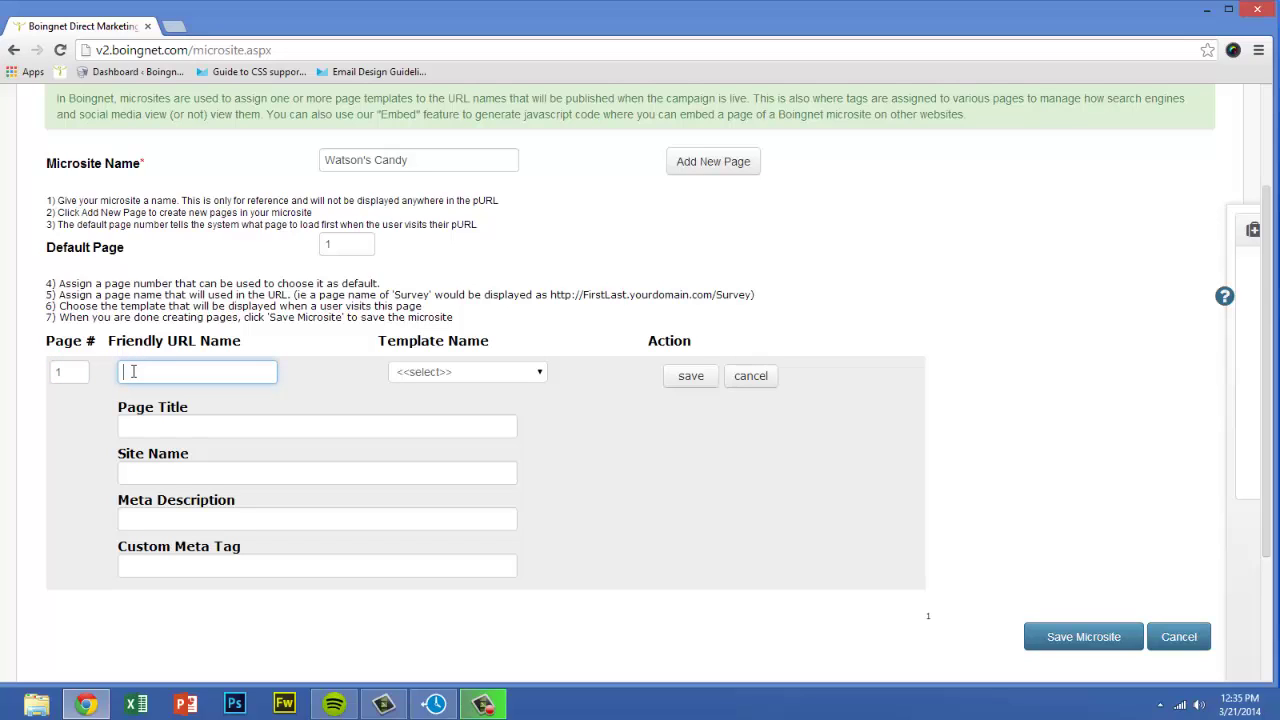
{"action": "type", "text": "Watson's Home"}
{"action": "left_click", "coordinate": [540, 374]}
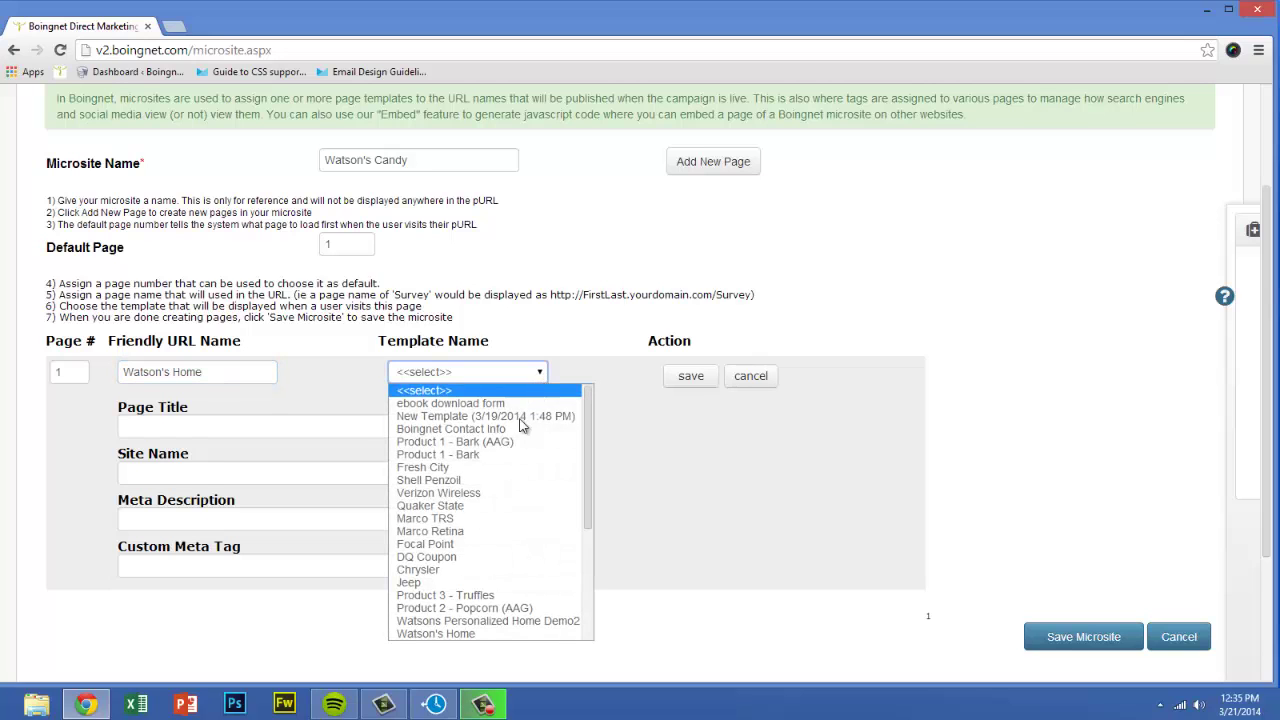
{"action": "left_click", "coordinate": [480, 635]}
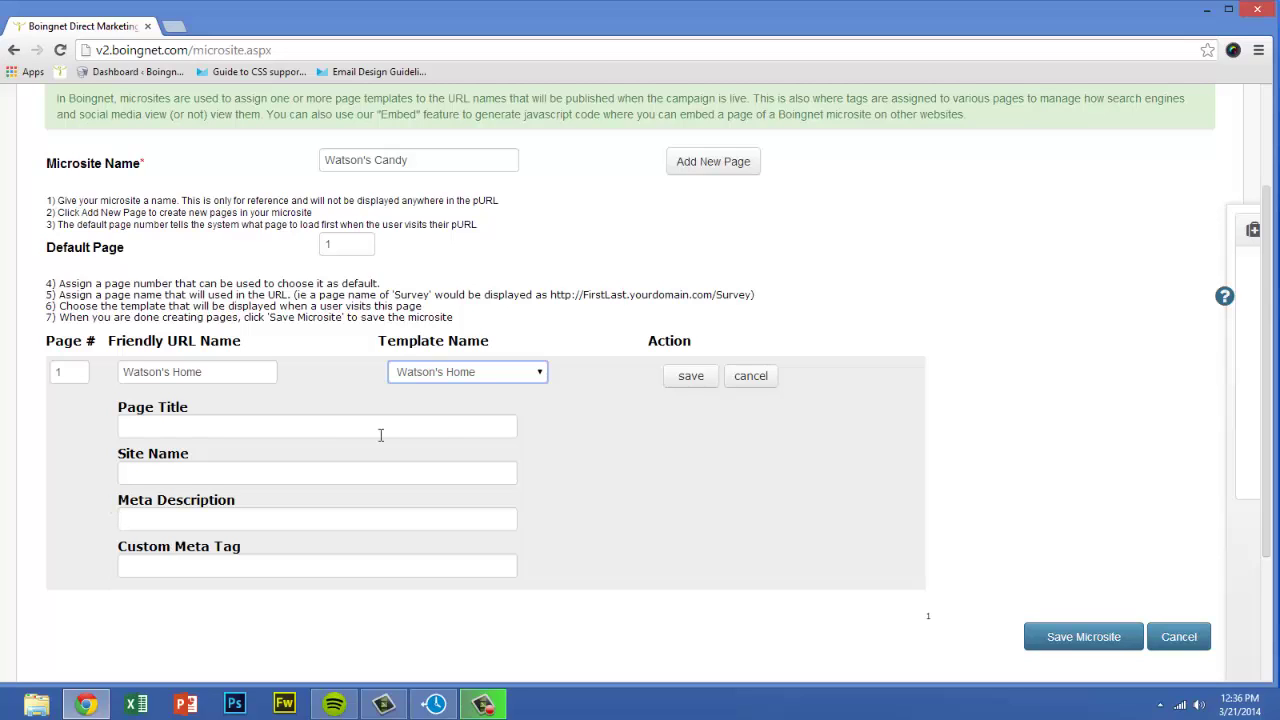
{"action": "left_click", "coordinate": [686, 376]}
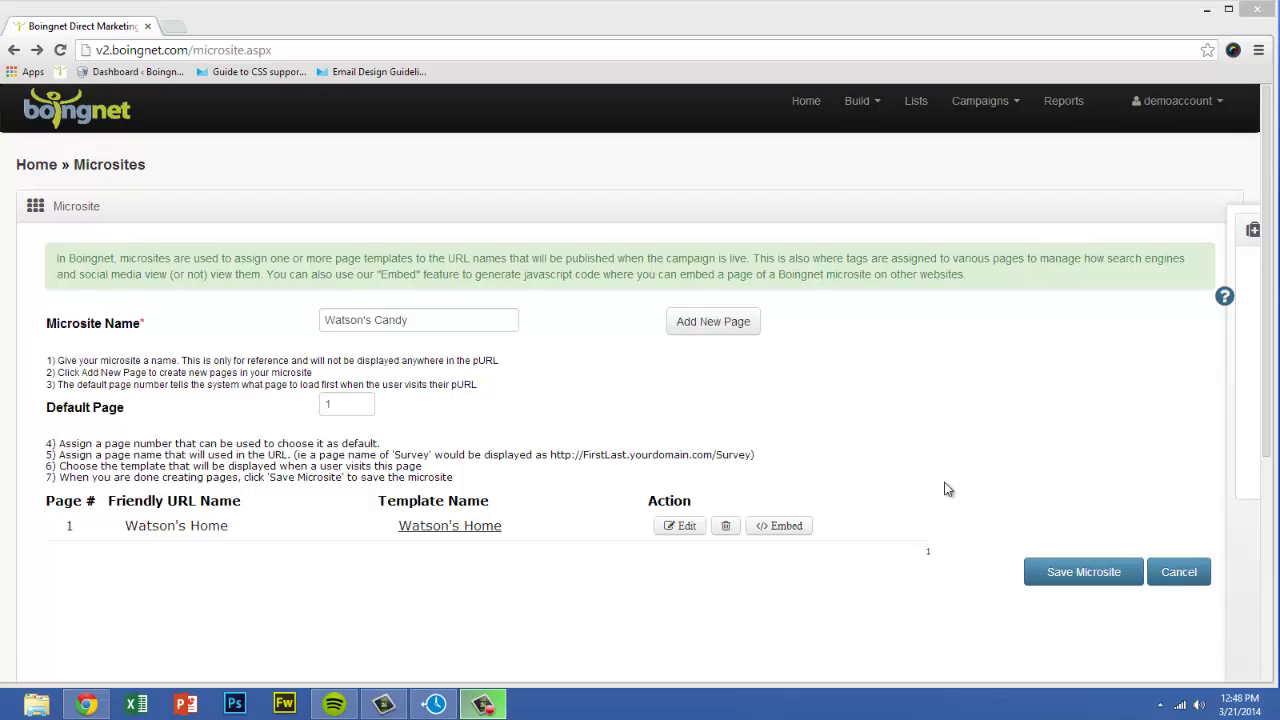
Step: Add page 2 with the friendly URL name Thank You and the Watson's Thank You template, then save the page and the microsite
{"action": "left_click", "coordinate": [709, 325]}
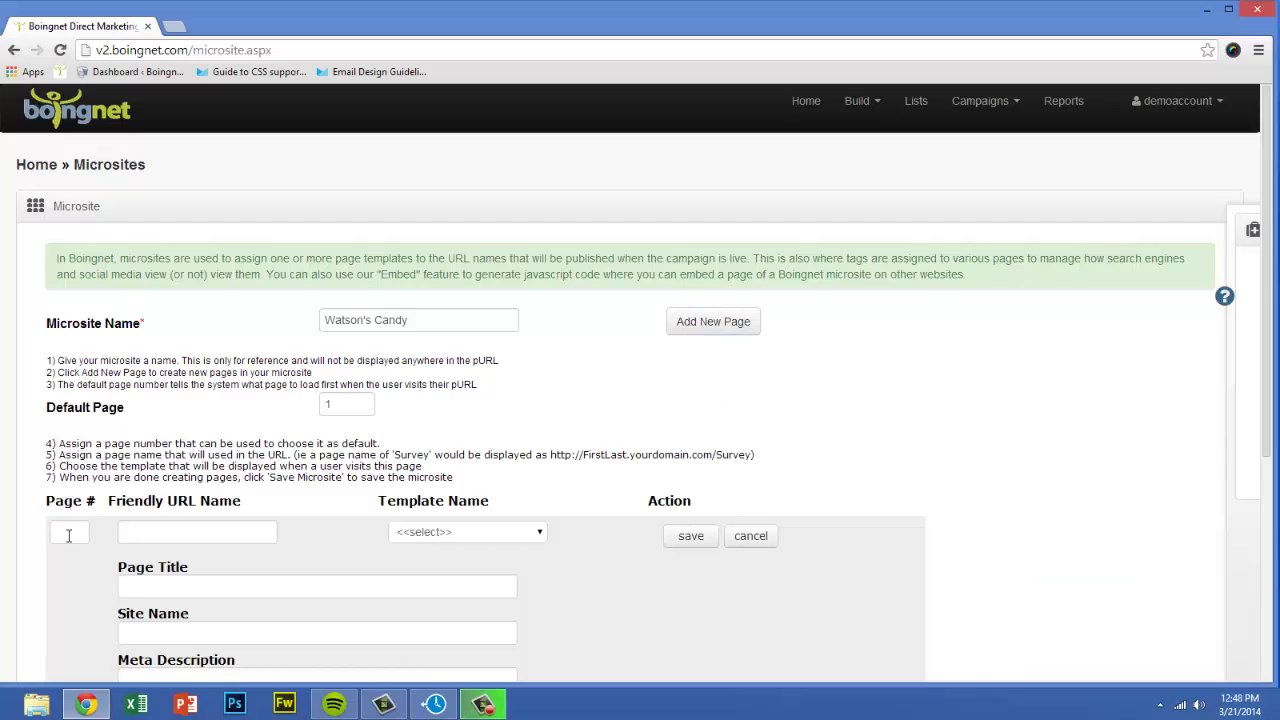
{"action": "left_click", "coordinate": [72, 536]}
{"action": "type", "text": "2"}
{"action": "left_click", "coordinate": [216, 537]}
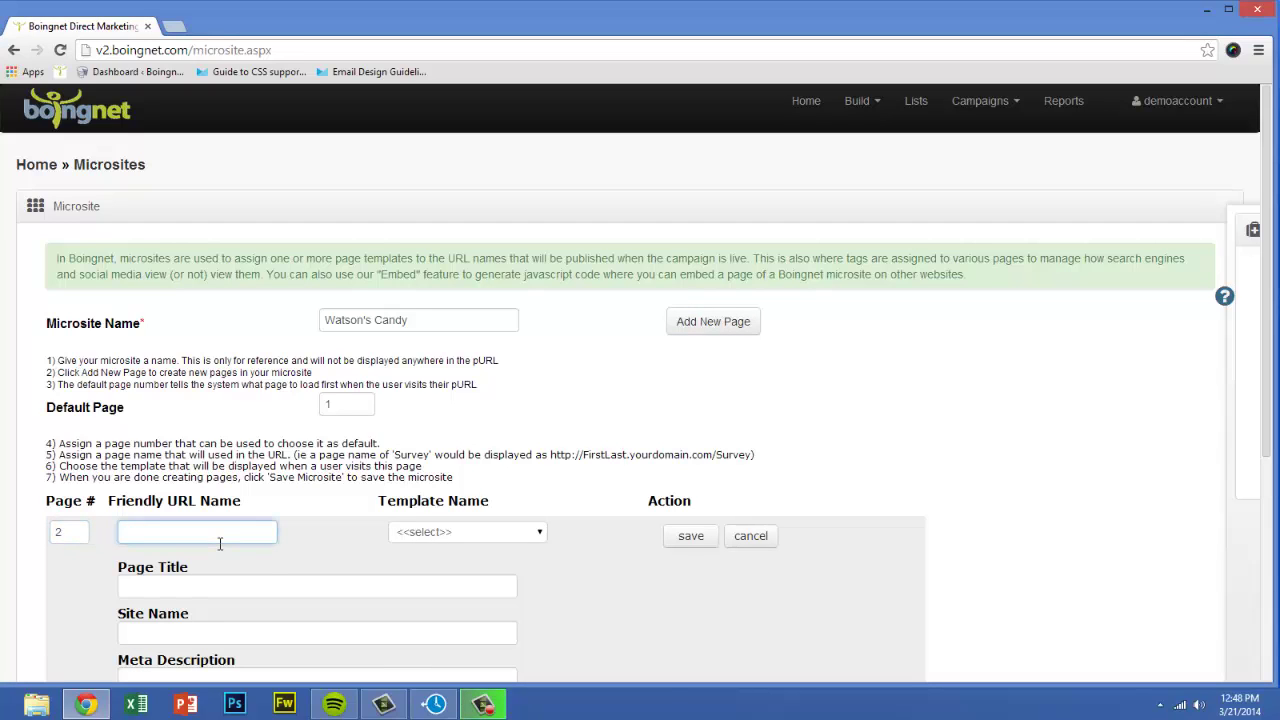
{"action": "type", "text": "Thank You"}
{"action": "left_click", "coordinate": [541, 535]}
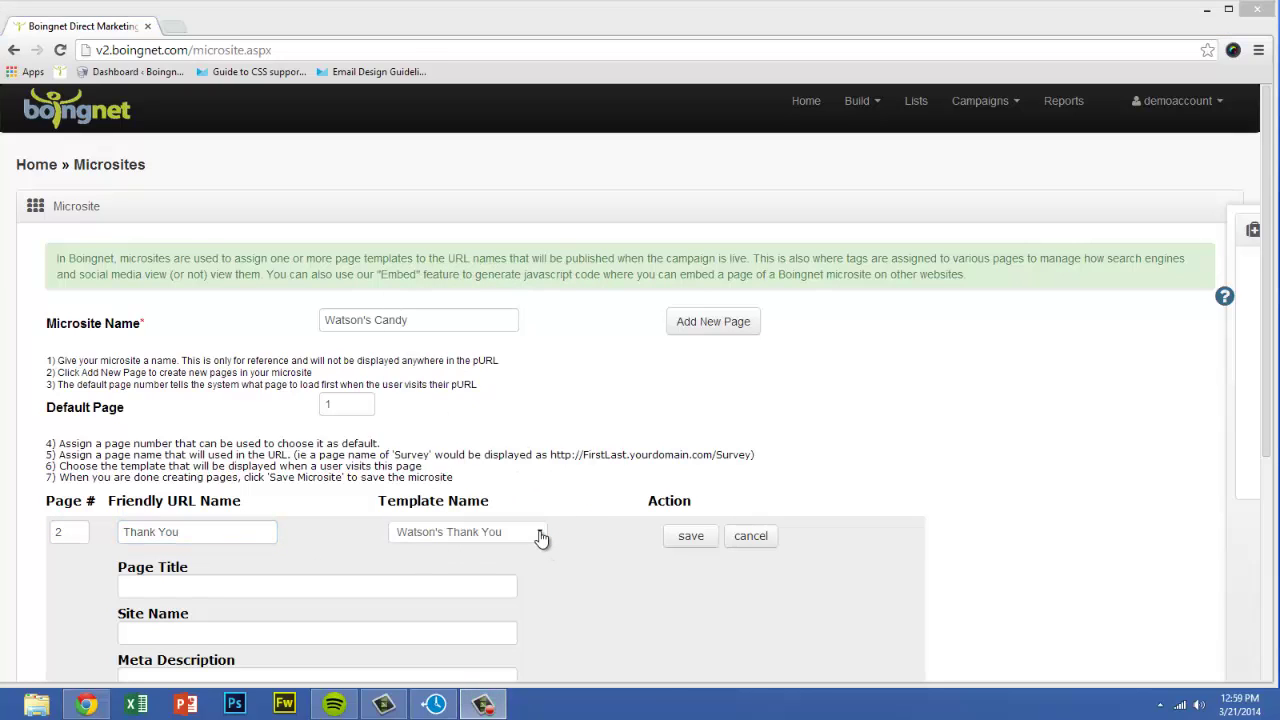
{"action": "left_click", "coordinate": [691, 537]}
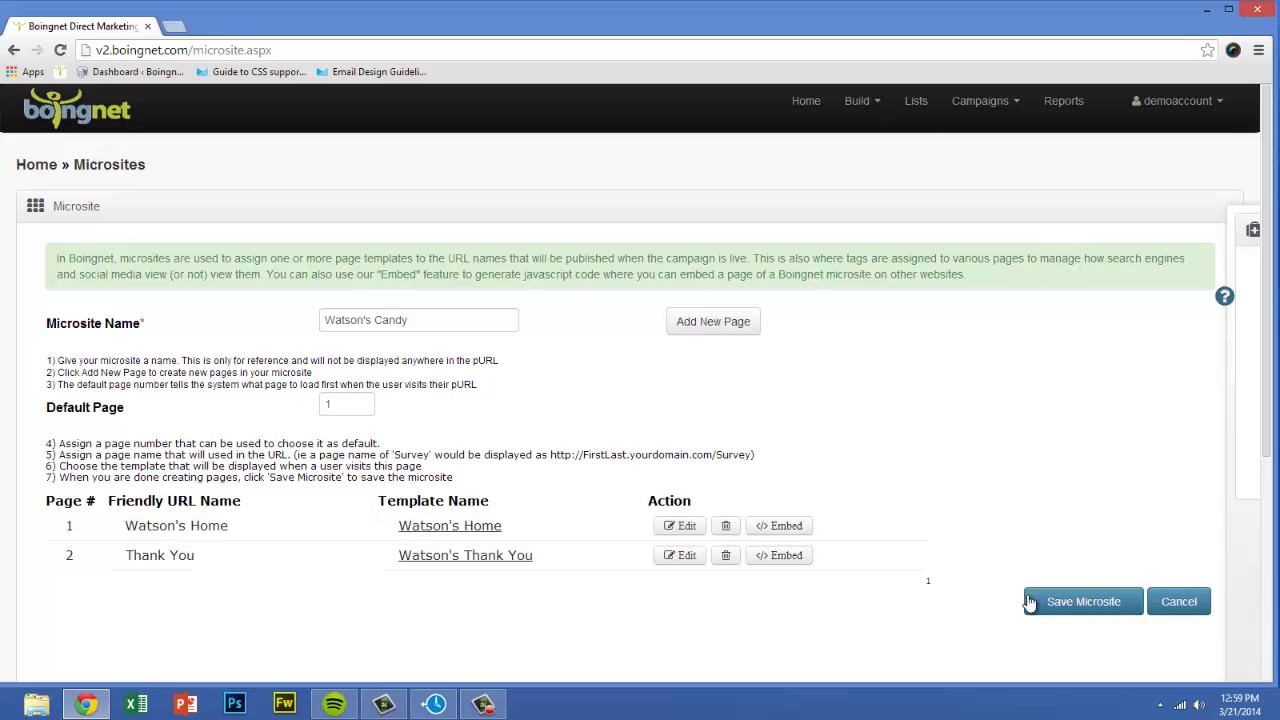
{"action": "left_click", "coordinate": [1110, 608]}
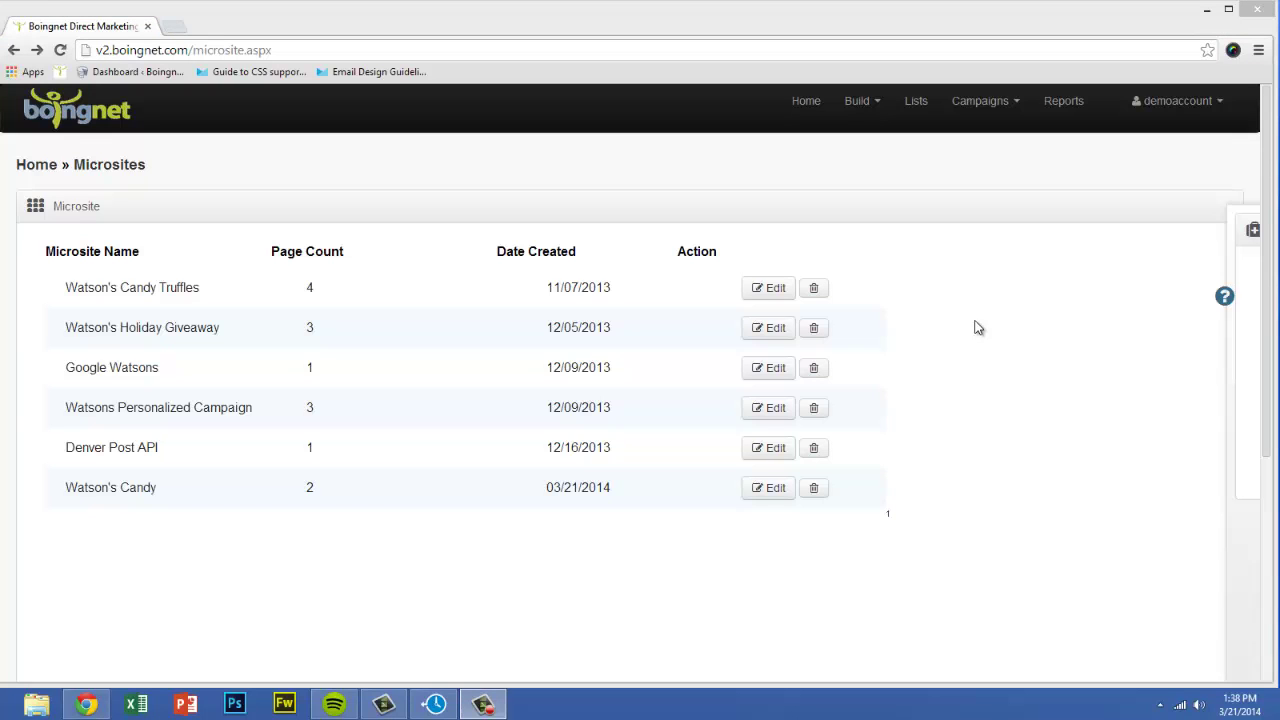
Step: Create a personalized campaign named Watson's Chocolate that uses the Candy Contact List
{"action": "left_click", "coordinate": [1018, 104]}
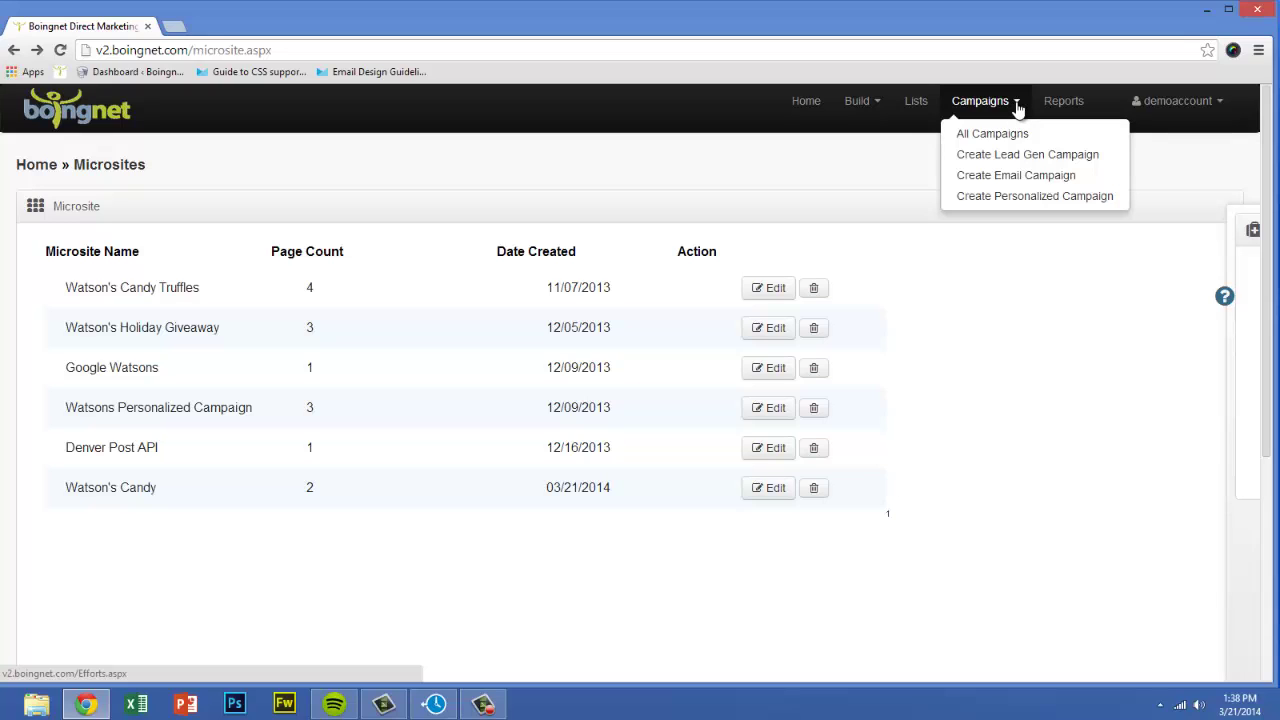
{"action": "left_click", "coordinate": [1027, 198]}
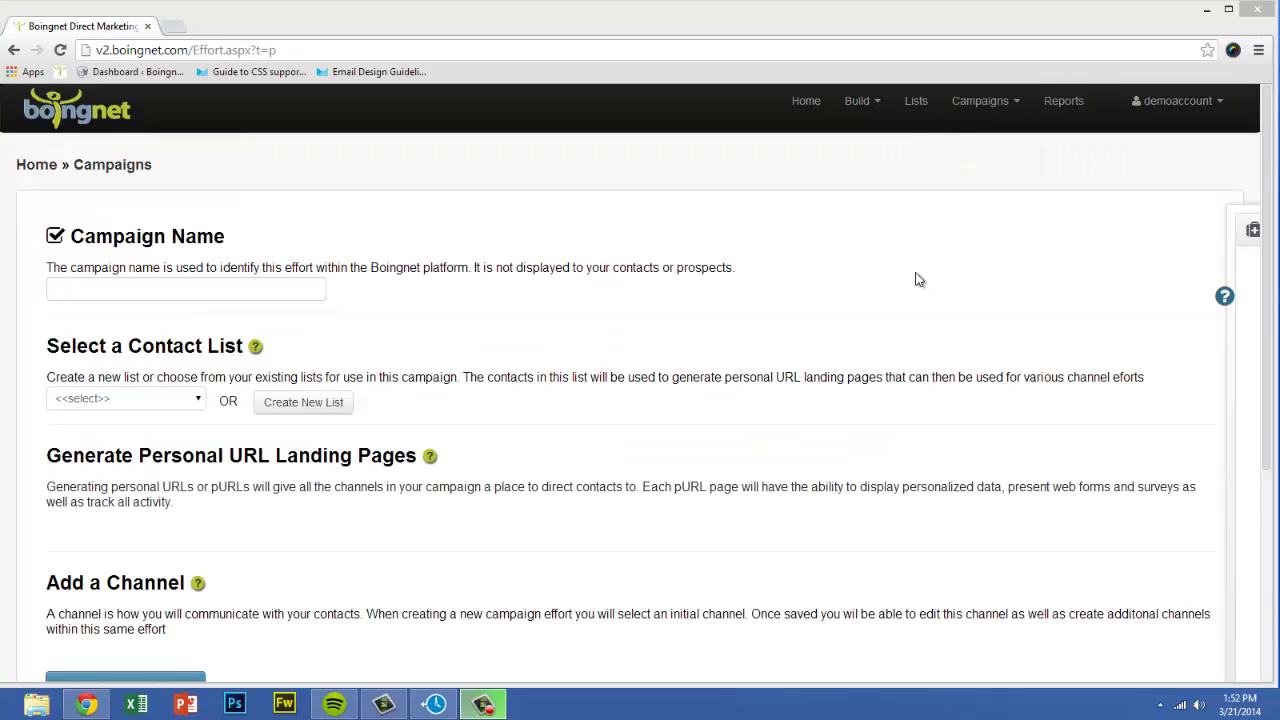
{"action": "left_click", "coordinate": [62, 288]}
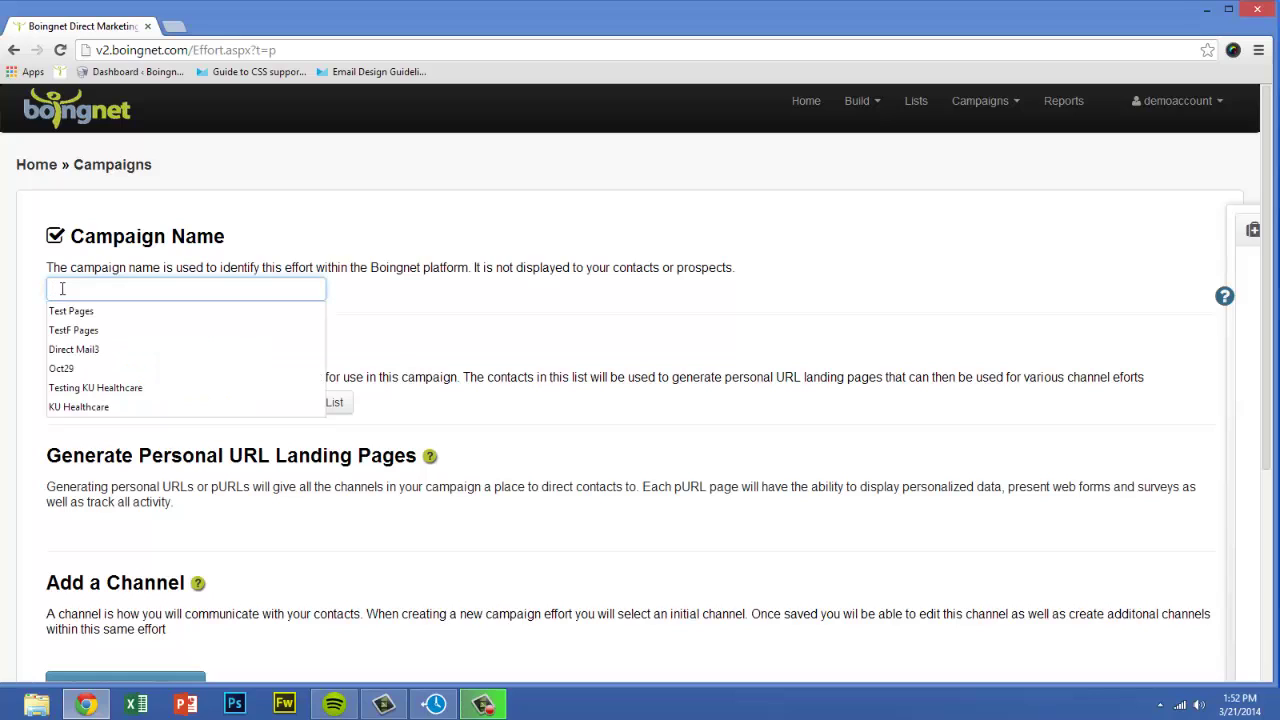
{"action": "type", "text": "Wats"}
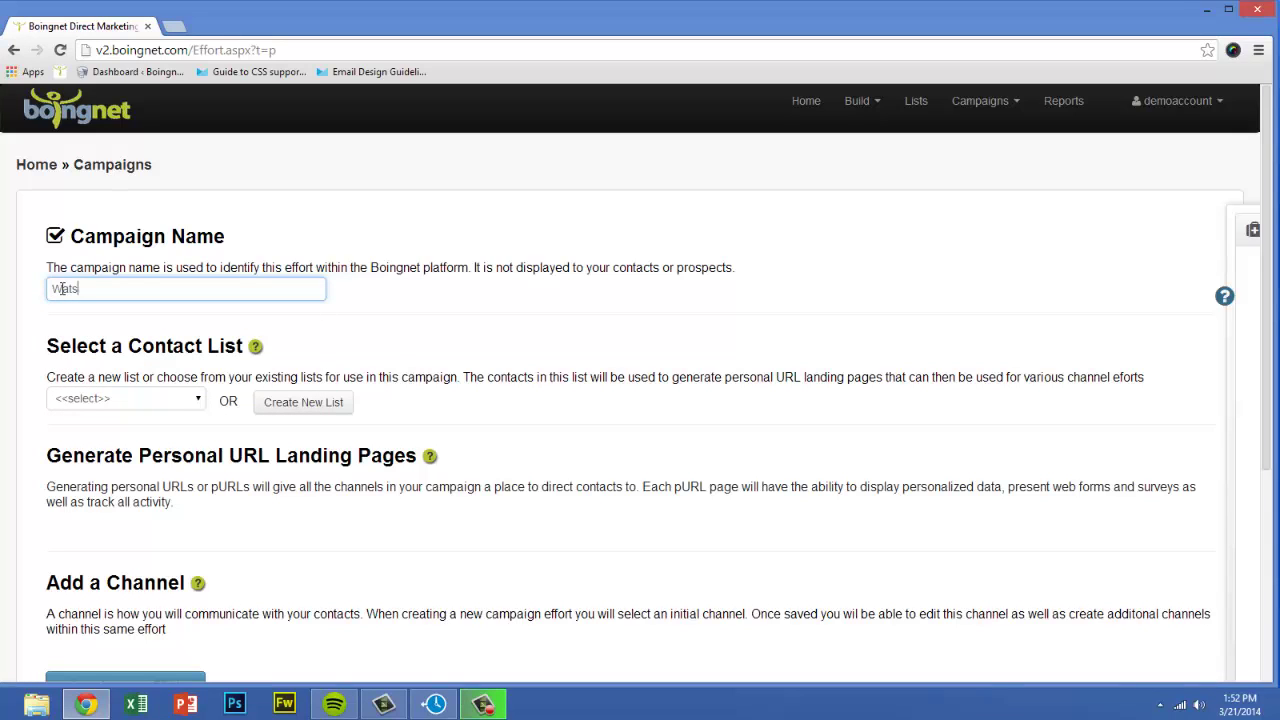
{"action": "type", "text": "on's Chocolate"}
{"action": "left_click", "coordinate": [201, 403]}
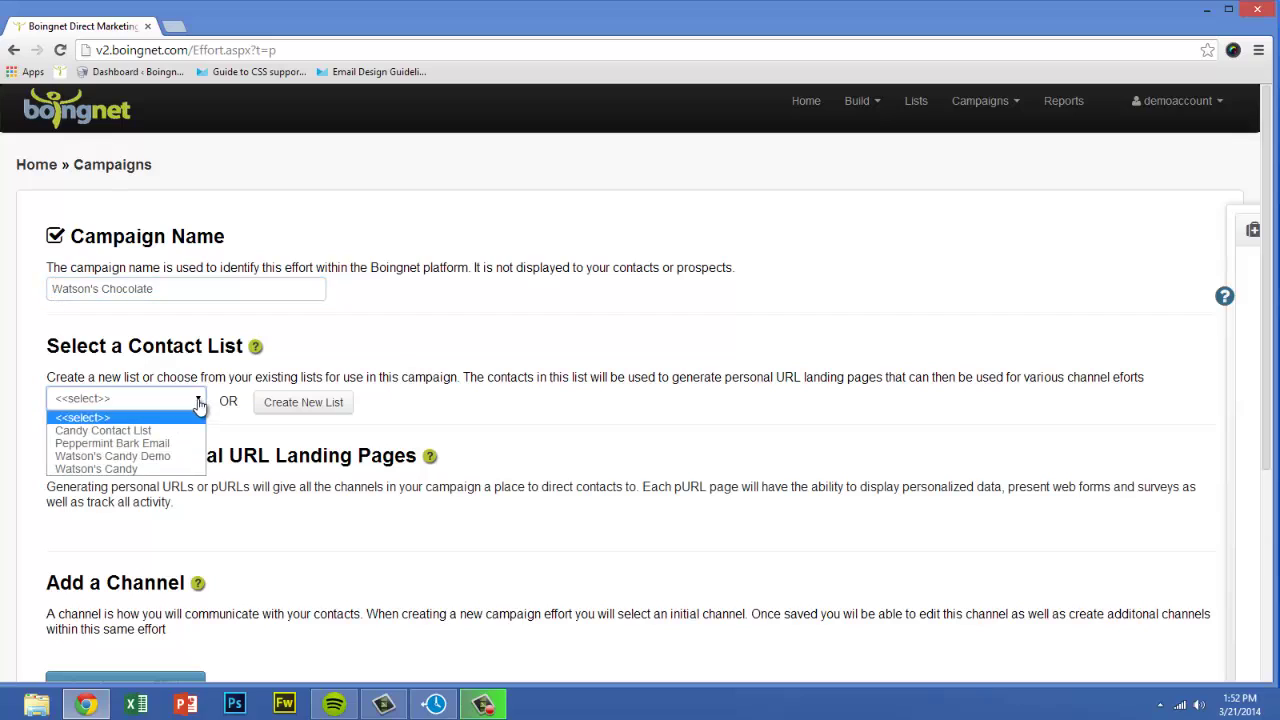
{"action": "left_click", "coordinate": [182, 433]}
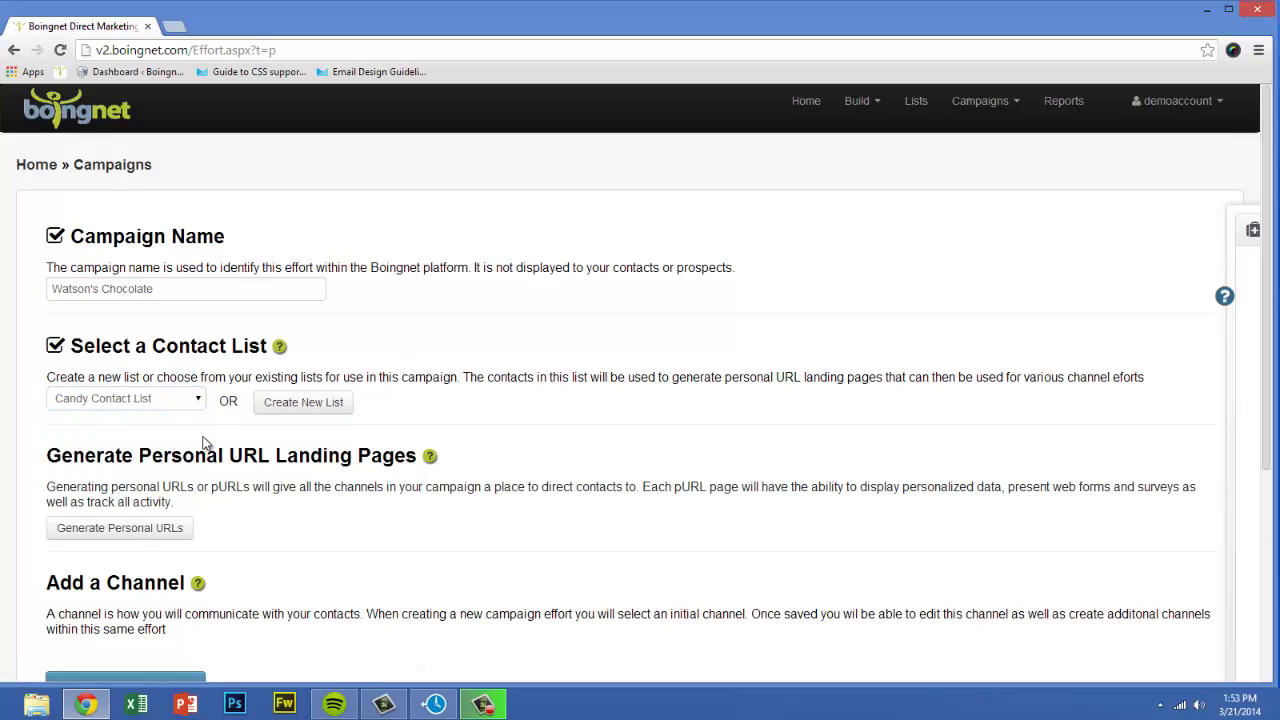
Step: Set up personal URL generation on the boingnet.com domain, with First and Last as identifiers separated by a dash
{"action": "left_click", "coordinate": [148, 527]}
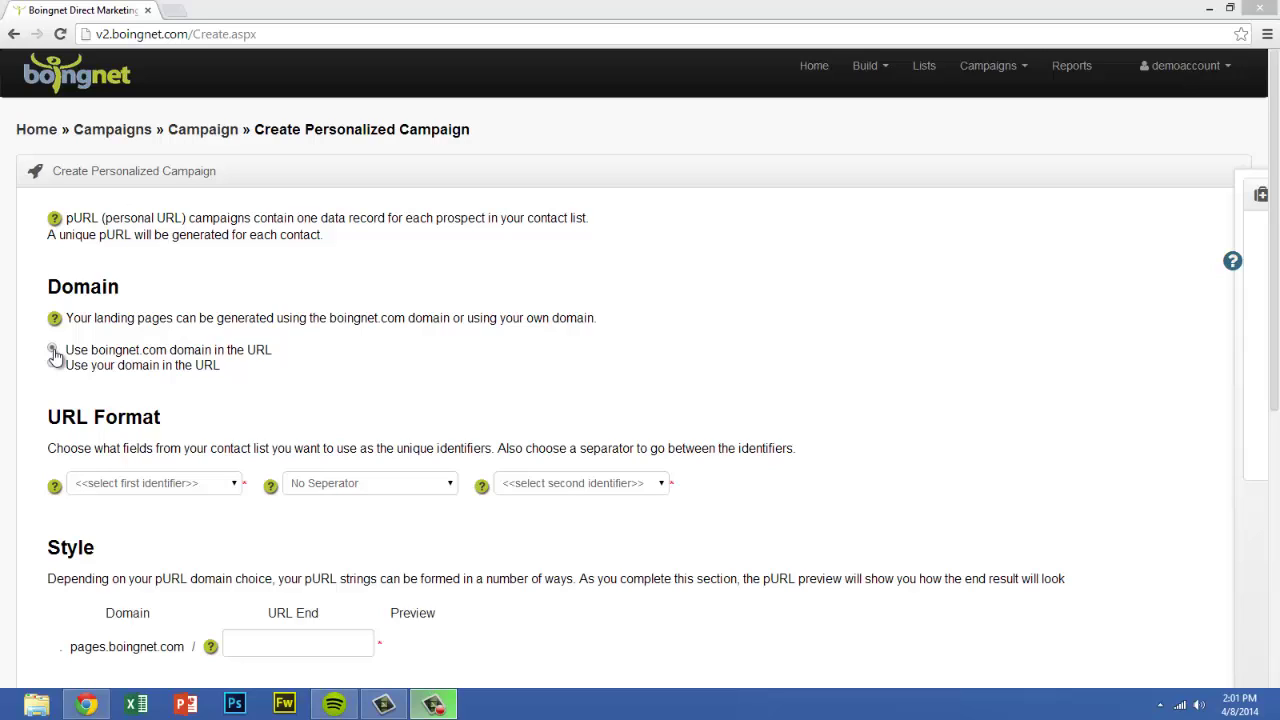
{"action": "left_click", "coordinate": [52, 350]}
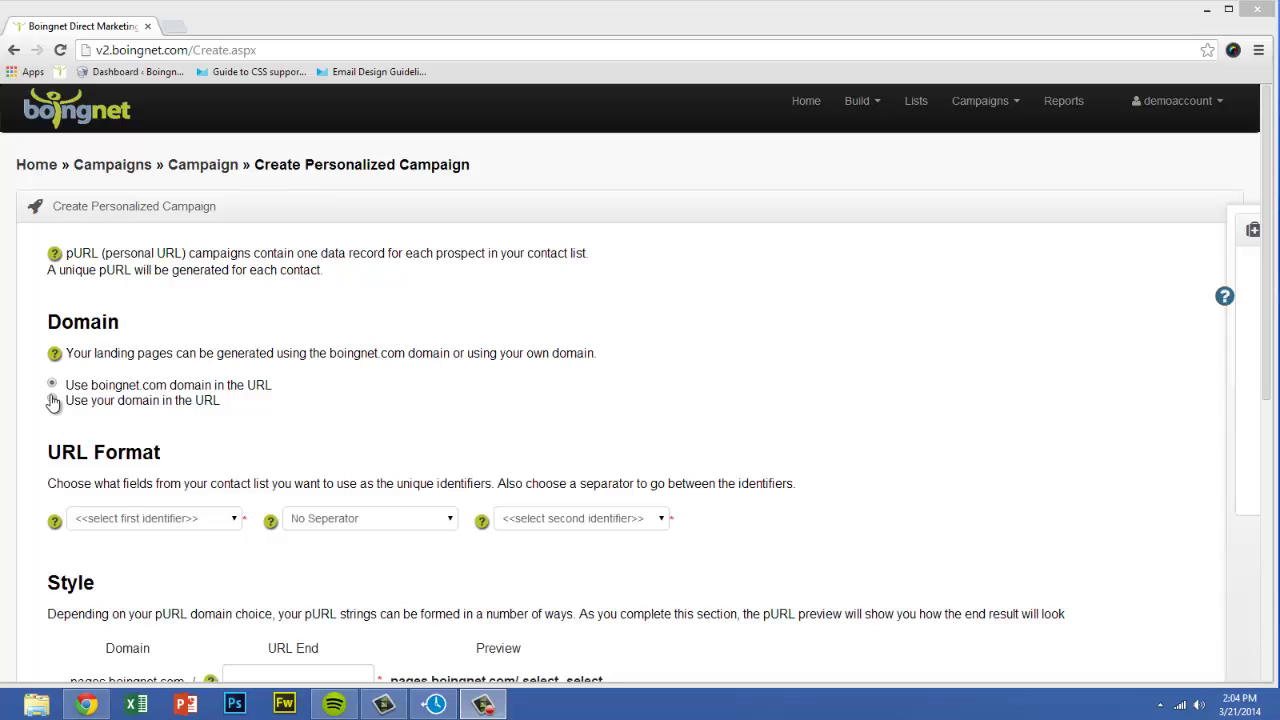
{"action": "left_click", "coordinate": [240, 522]}
{"action": "left_click", "coordinate": [210, 593]}
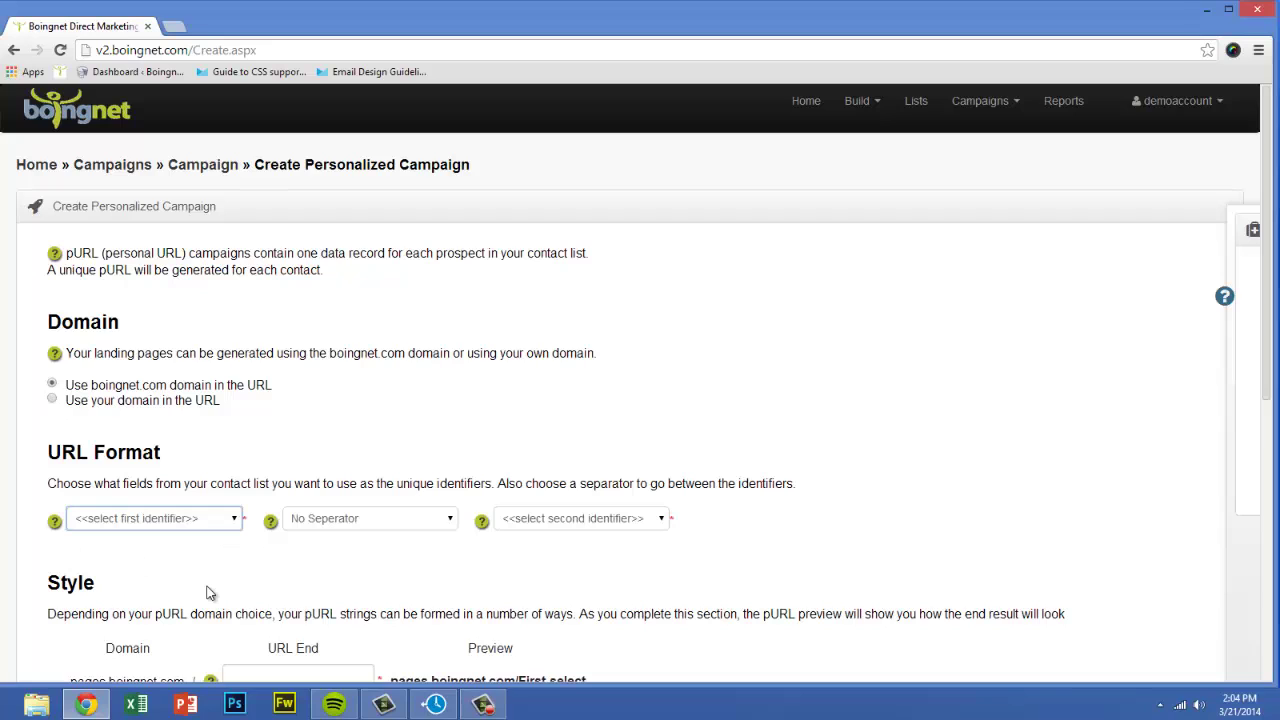
{"action": "left_click", "coordinate": [234, 525]}
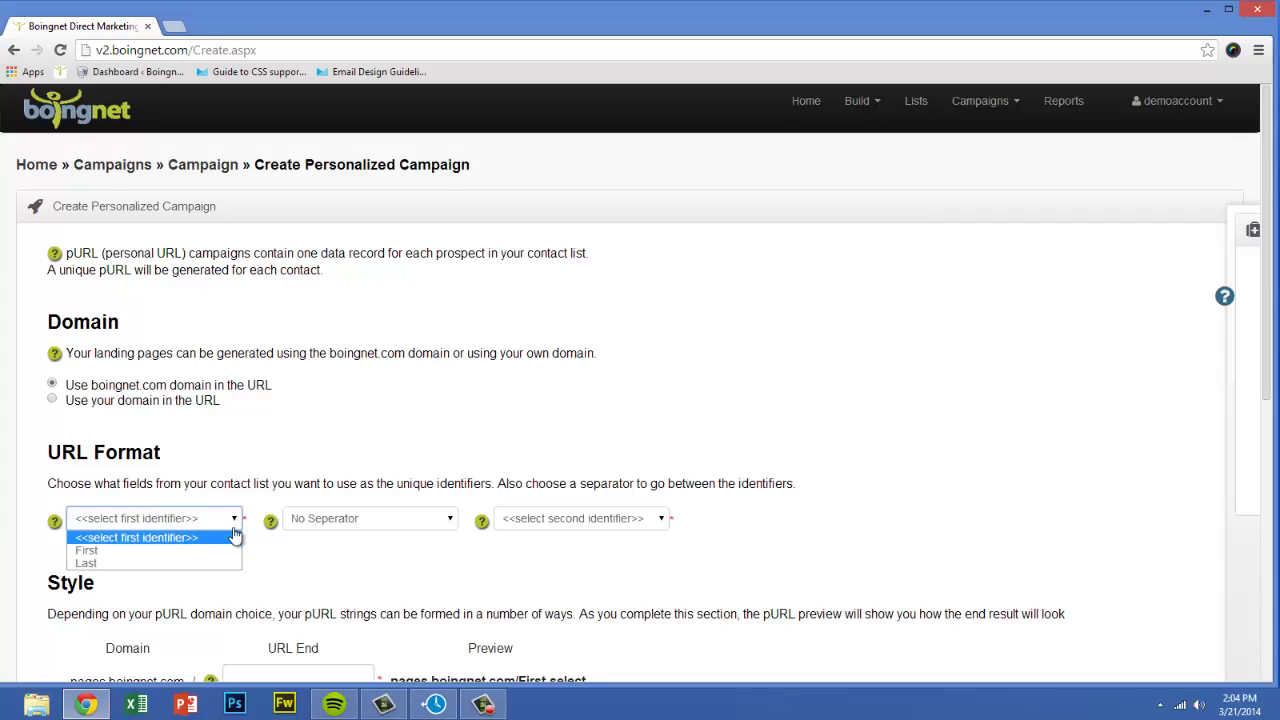
{"action": "left_click", "coordinate": [200, 550]}
{"action": "left_click", "coordinate": [455, 525]}
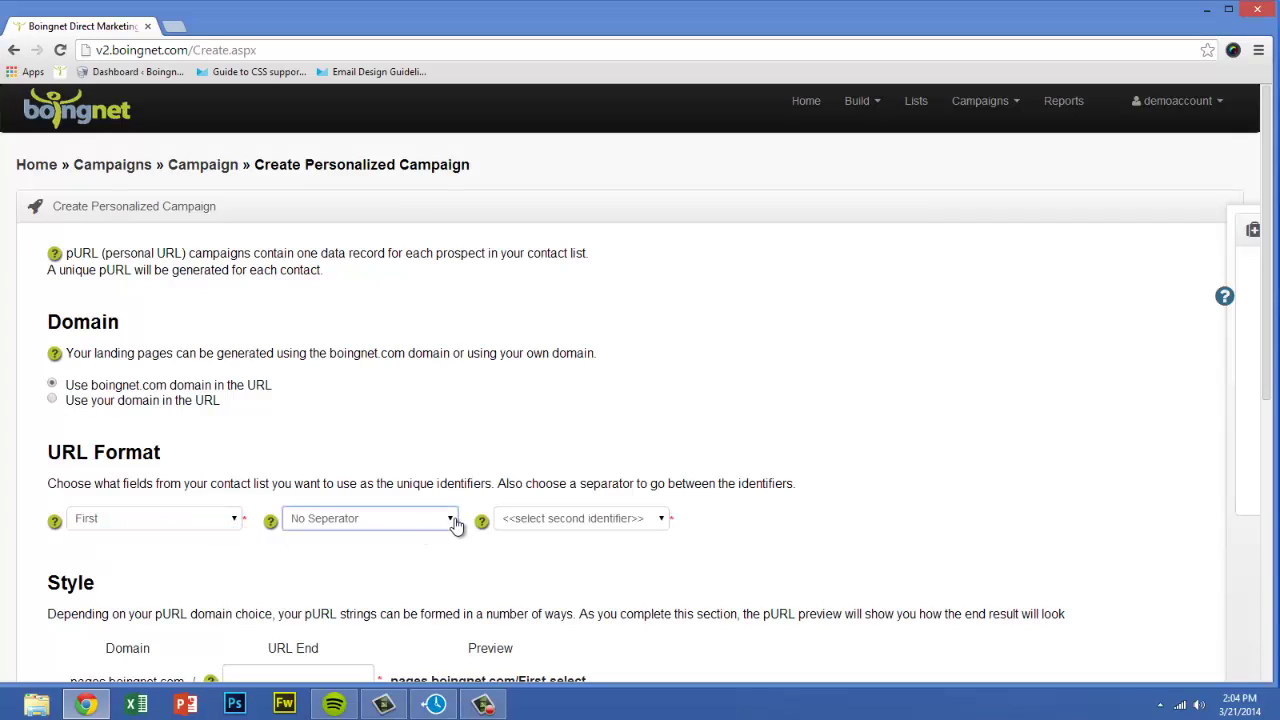
{"action": "left_click", "coordinate": [434, 568]}
{"action": "left_click", "coordinate": [662, 525]}
{"action": "left_click", "coordinate": [648, 565]}
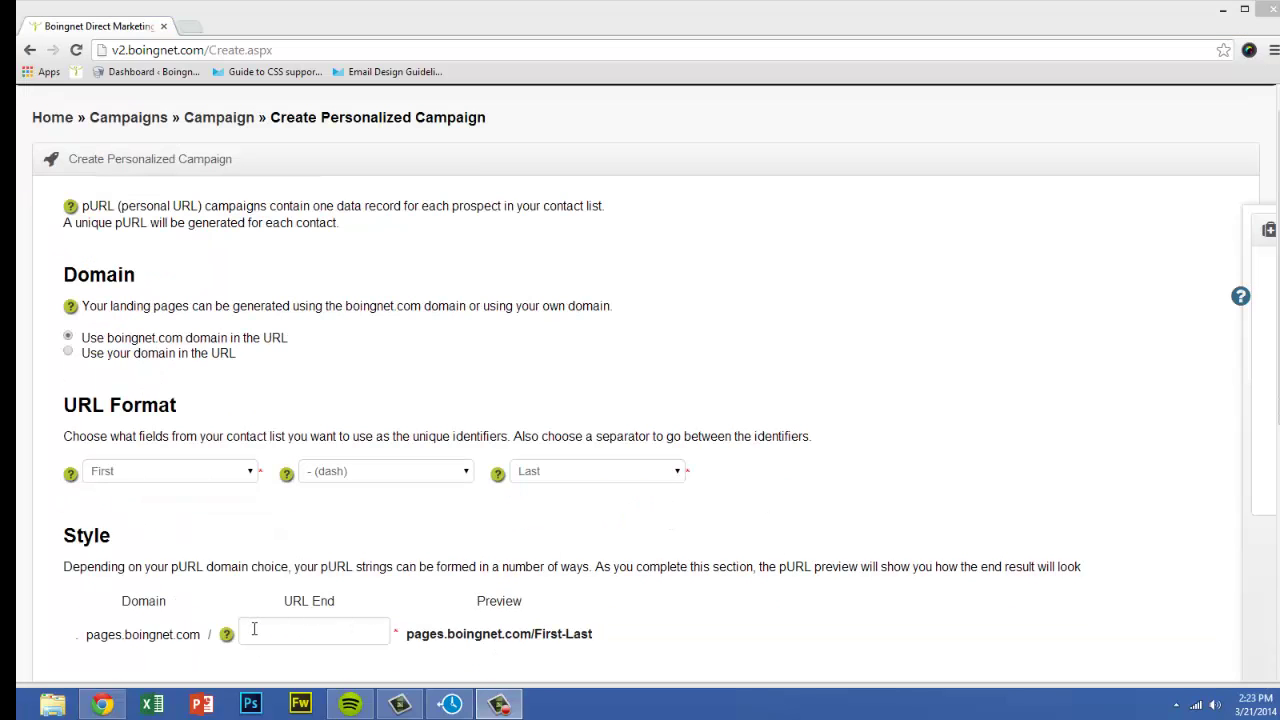
Step: Create the campaign's landing pages with the URL end WatsonsChocolate and the Watson's Candy microsite
{"action": "left_click", "coordinate": [254, 629]}
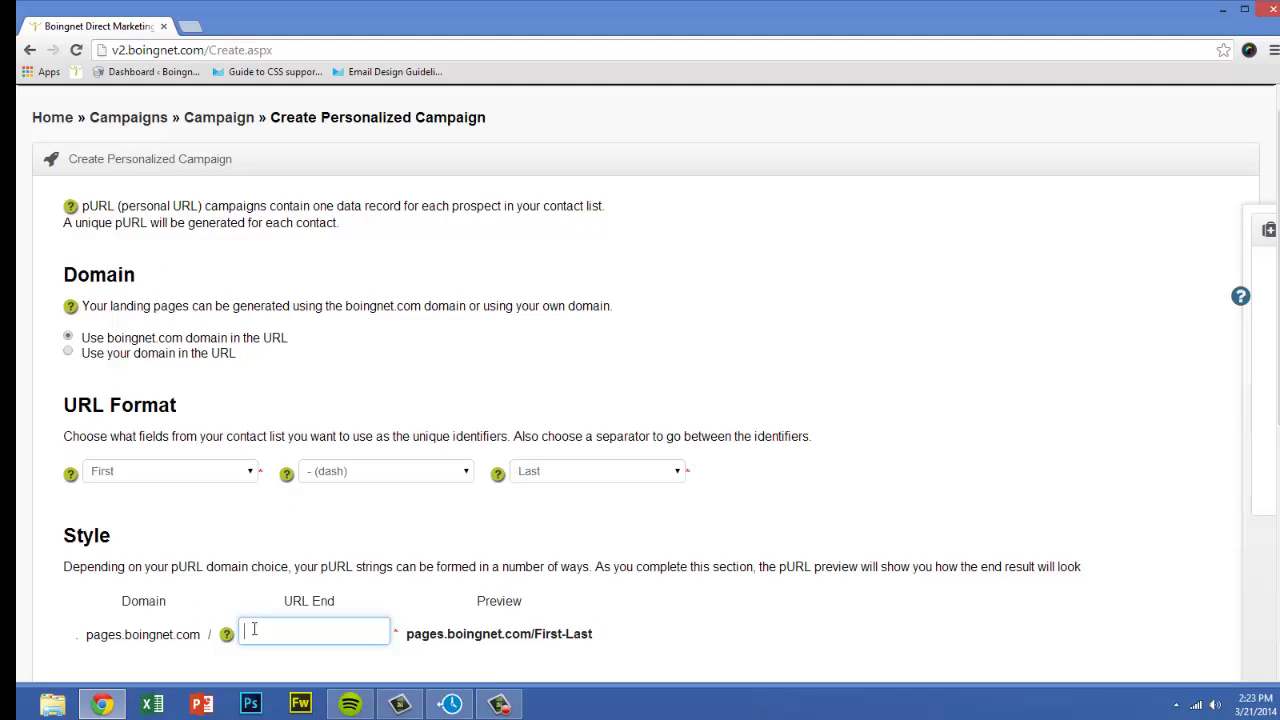
{"action": "type", "text": "WatsonsChocolate"}
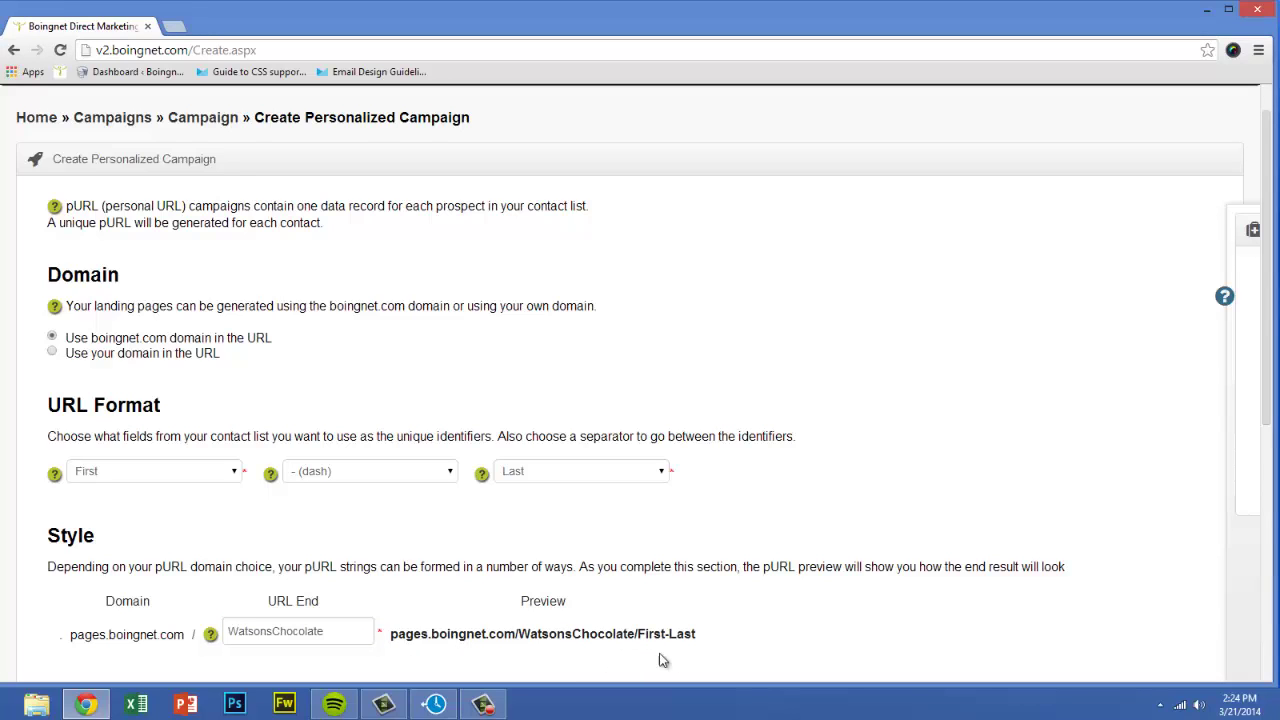
{"action": "scroll", "coordinate": [625, 325], "scroll_direction": "down", "scroll_amount": 4}
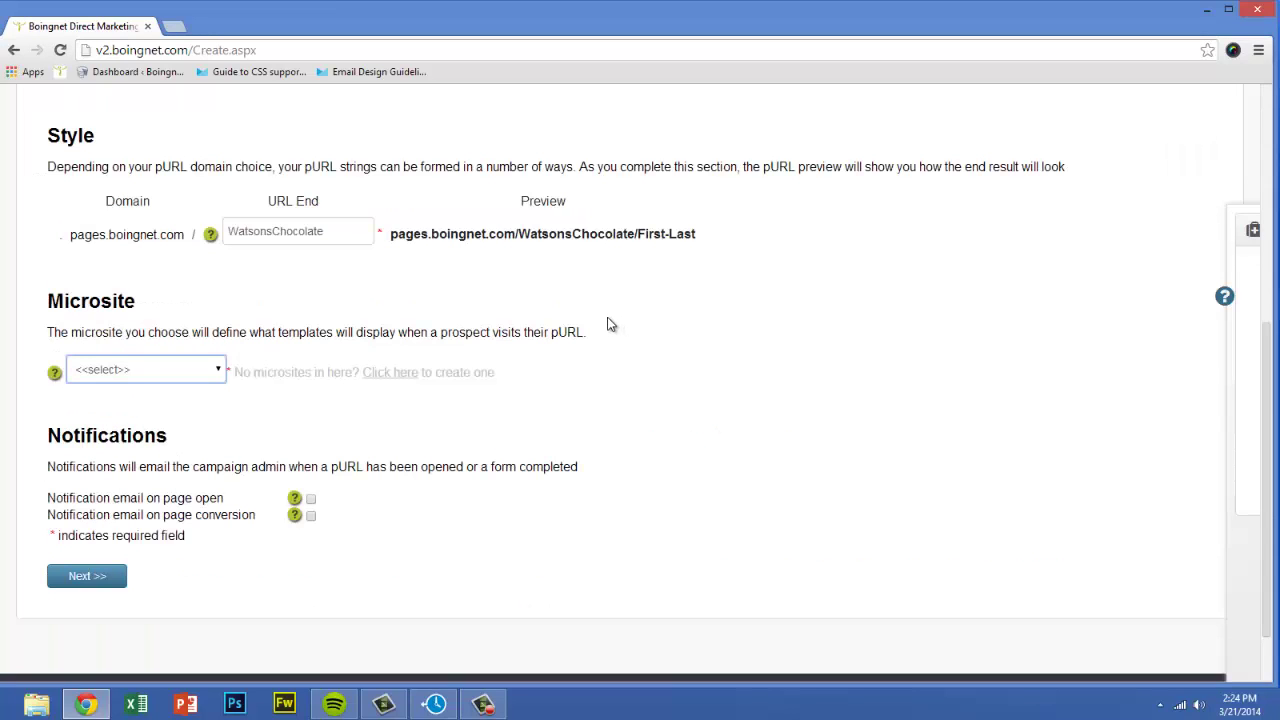
{"action": "left_click", "coordinate": [220, 371]}
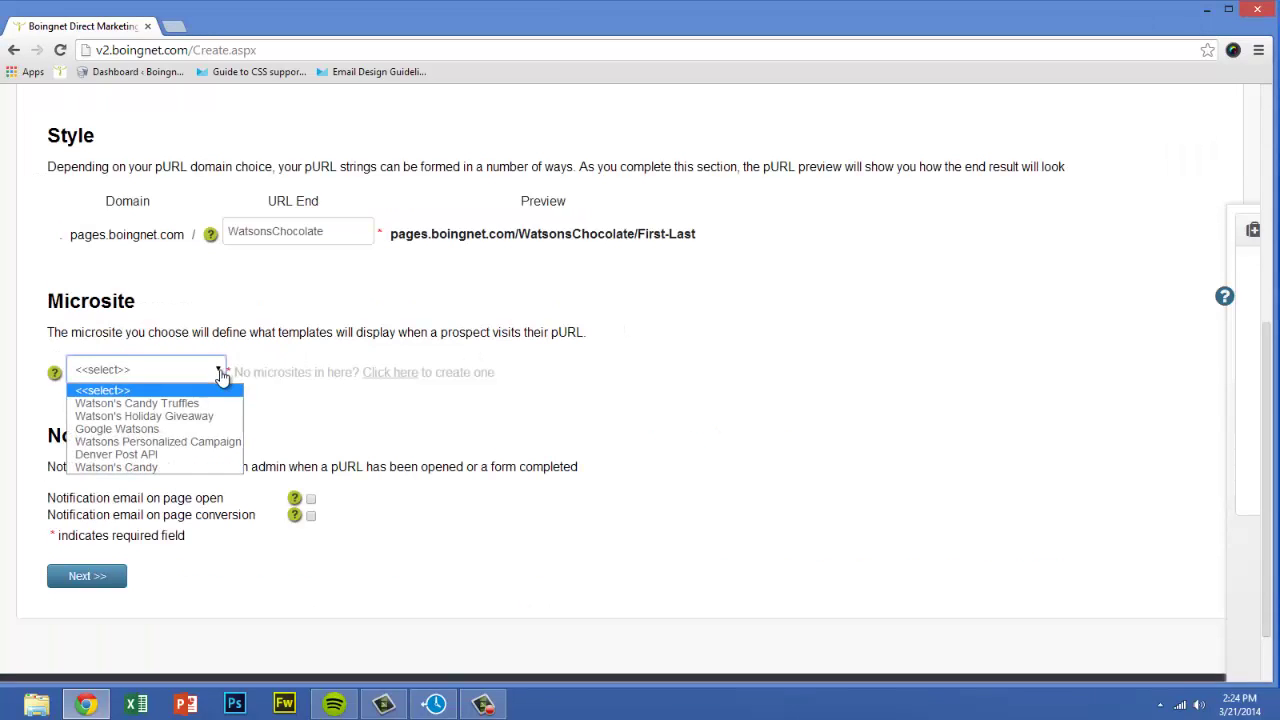
{"action": "left_click", "coordinate": [170, 467]}
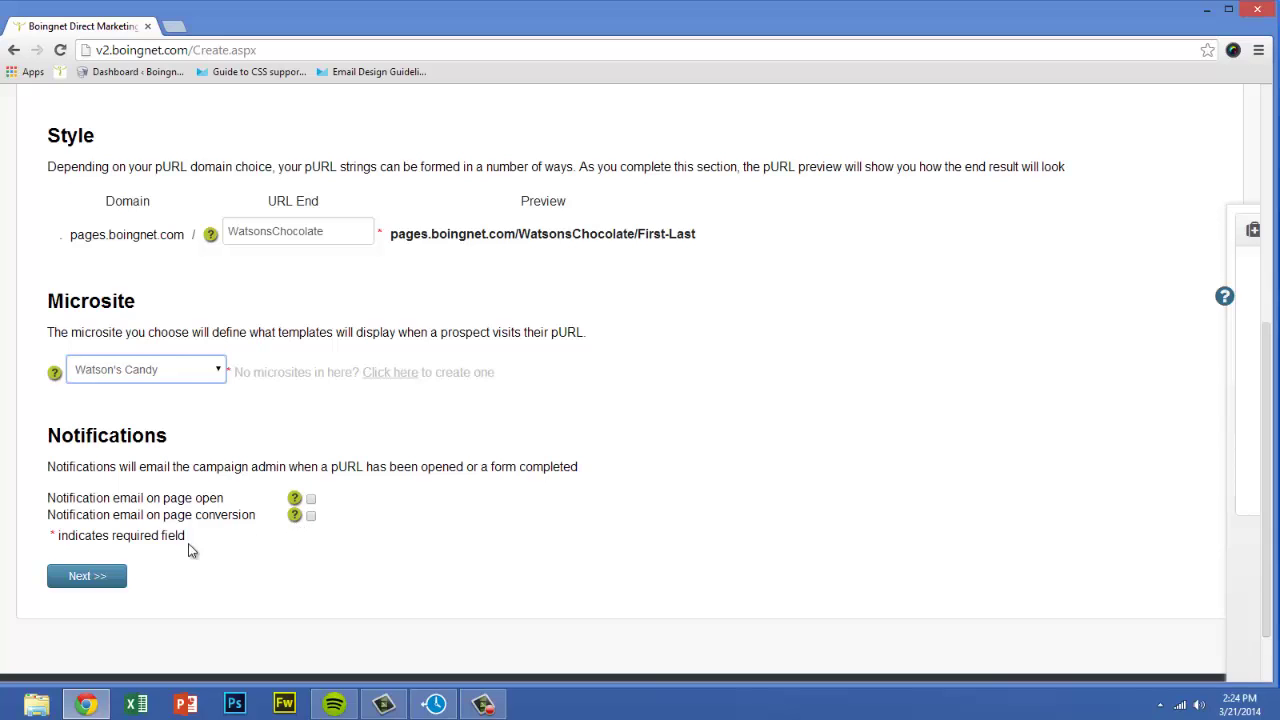
{"action": "left_click", "coordinate": [84, 578]}
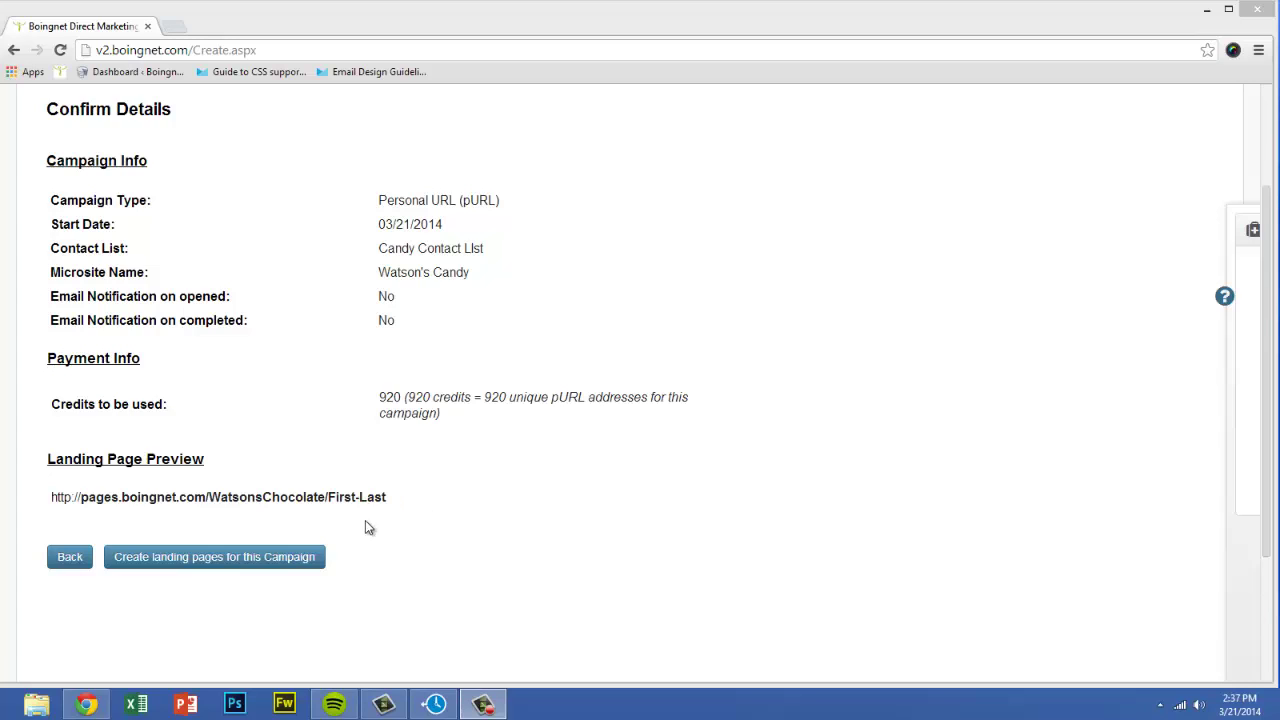
{"action": "left_click", "coordinate": [276, 562]}
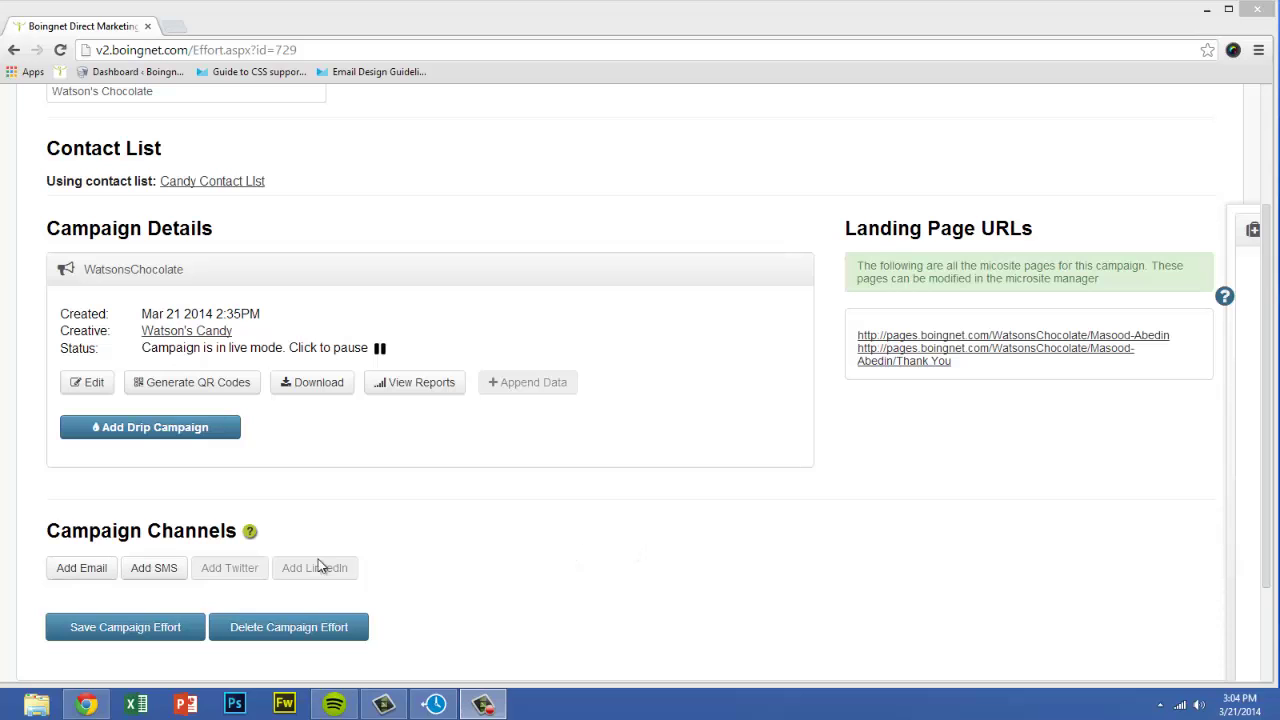
Step: Add an email channel to the campaign with the subject "Greetings %First Name% from %City%!", using variable data inserts for first name and city
{"action": "left_click", "coordinate": [75, 568]}
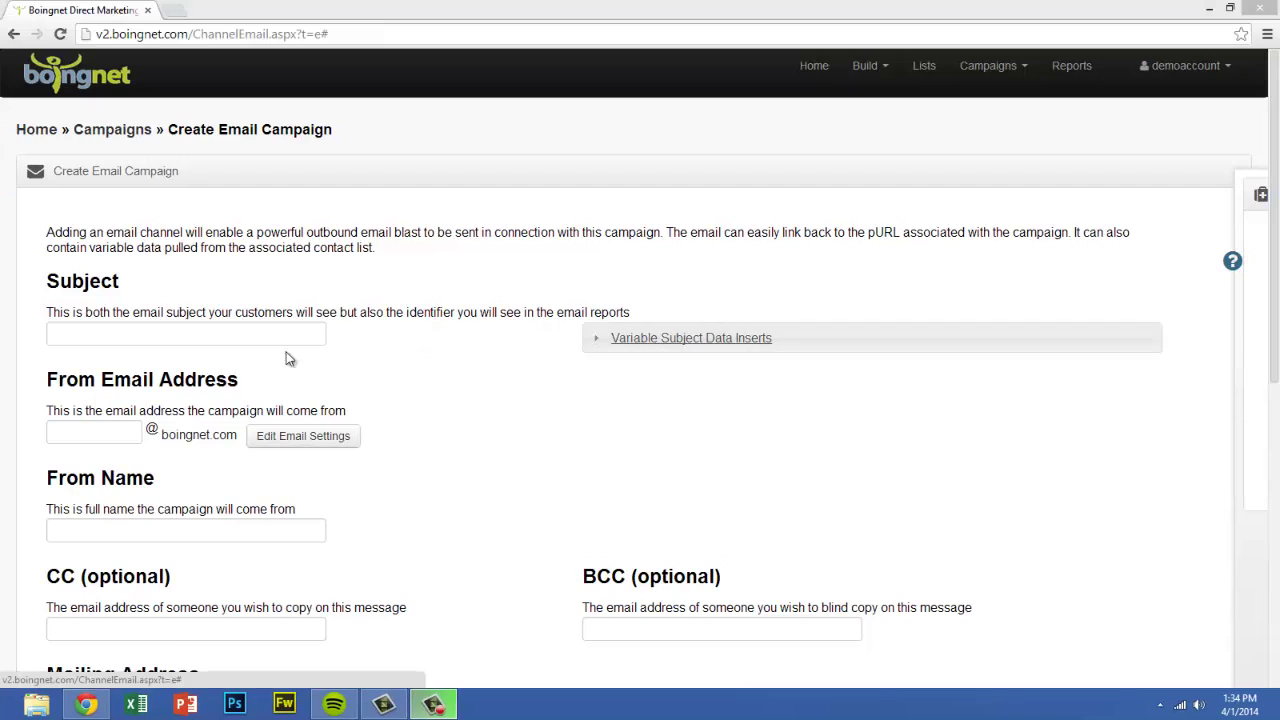
{"action": "left_click", "coordinate": [99, 334]}
{"action": "type", "text": "Greetings"}
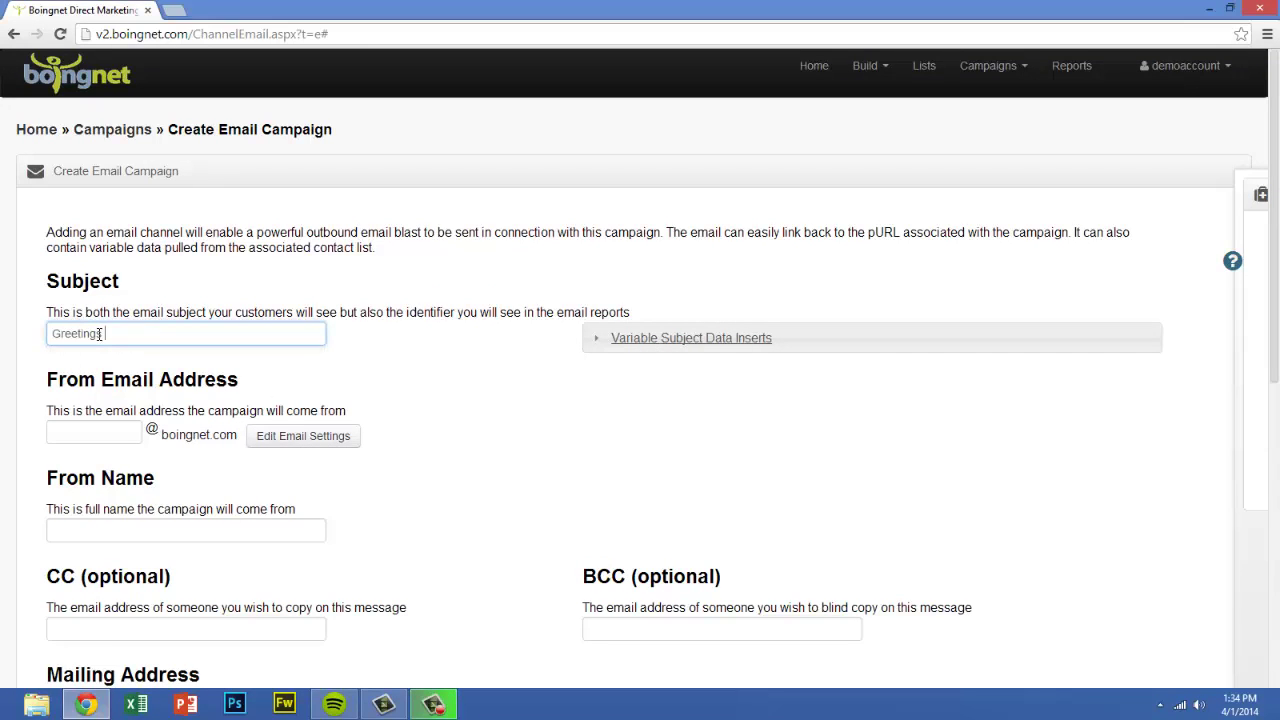
{"action": "left_click", "coordinate": [640, 340]}
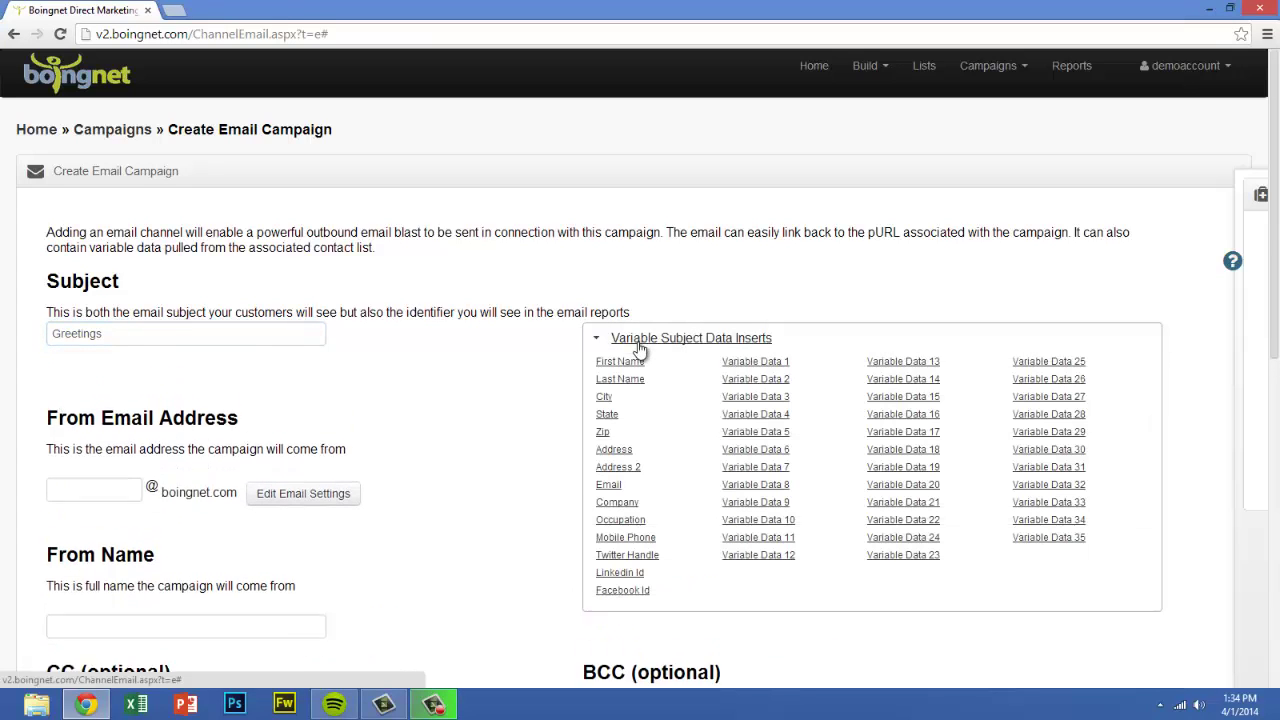
{"action": "left_click", "coordinate": [622, 368]}
{"action": "left_click", "coordinate": [200, 333]}
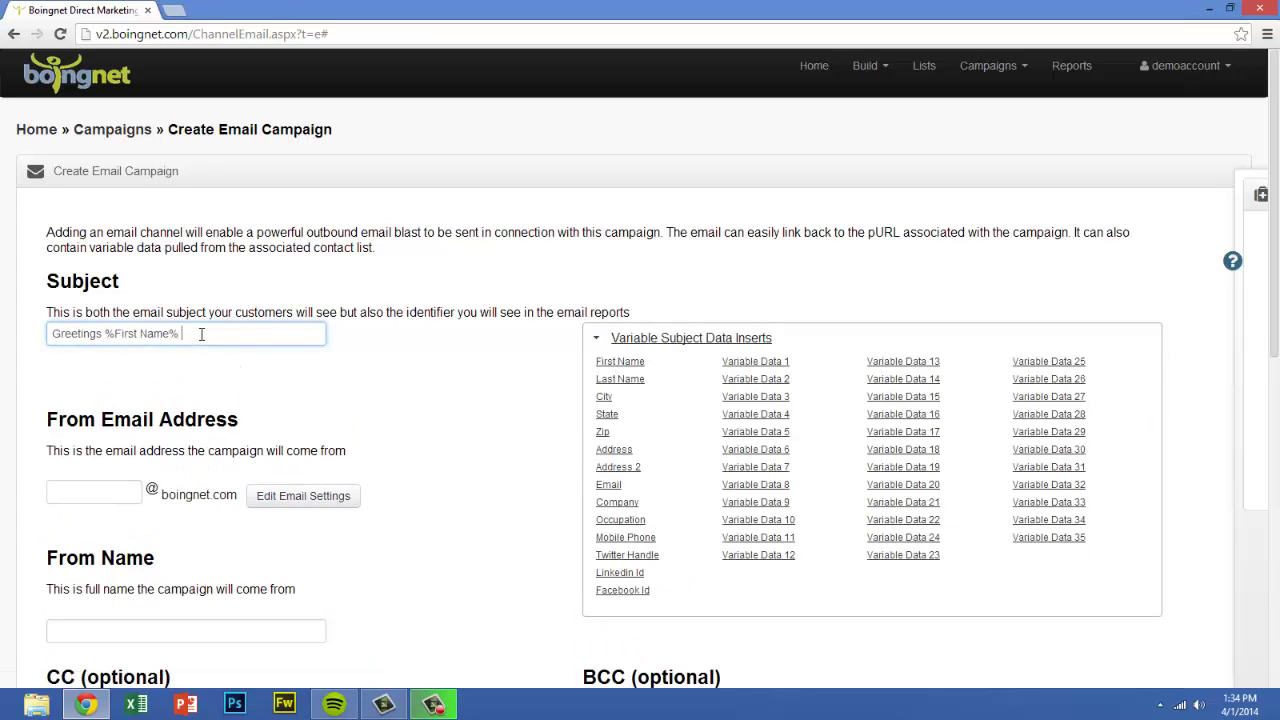
{"action": "type", "text": "from"}
{"action": "left_click", "coordinate": [450, 352]}
{"action": "left_click", "coordinate": [604, 396]}
{"action": "left_click", "coordinate": [256, 333]}
{"action": "type", "text": "!"}
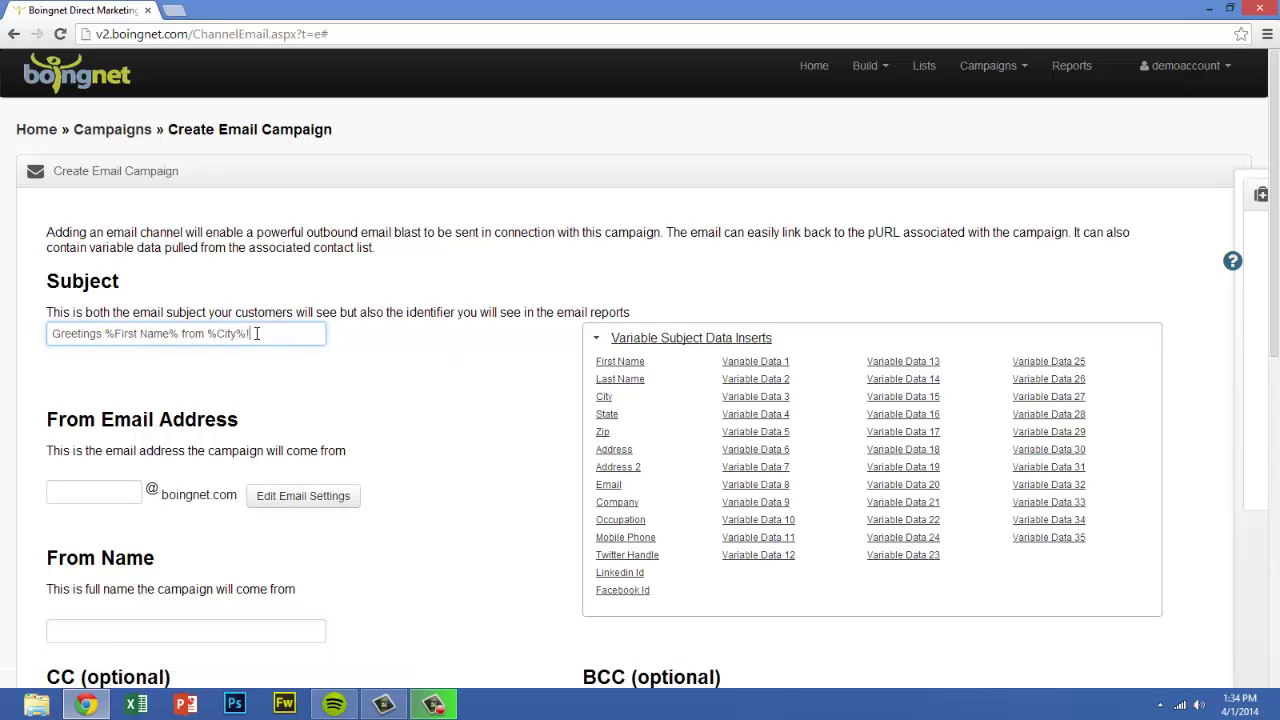
{"action": "left_click", "coordinate": [622, 340]}
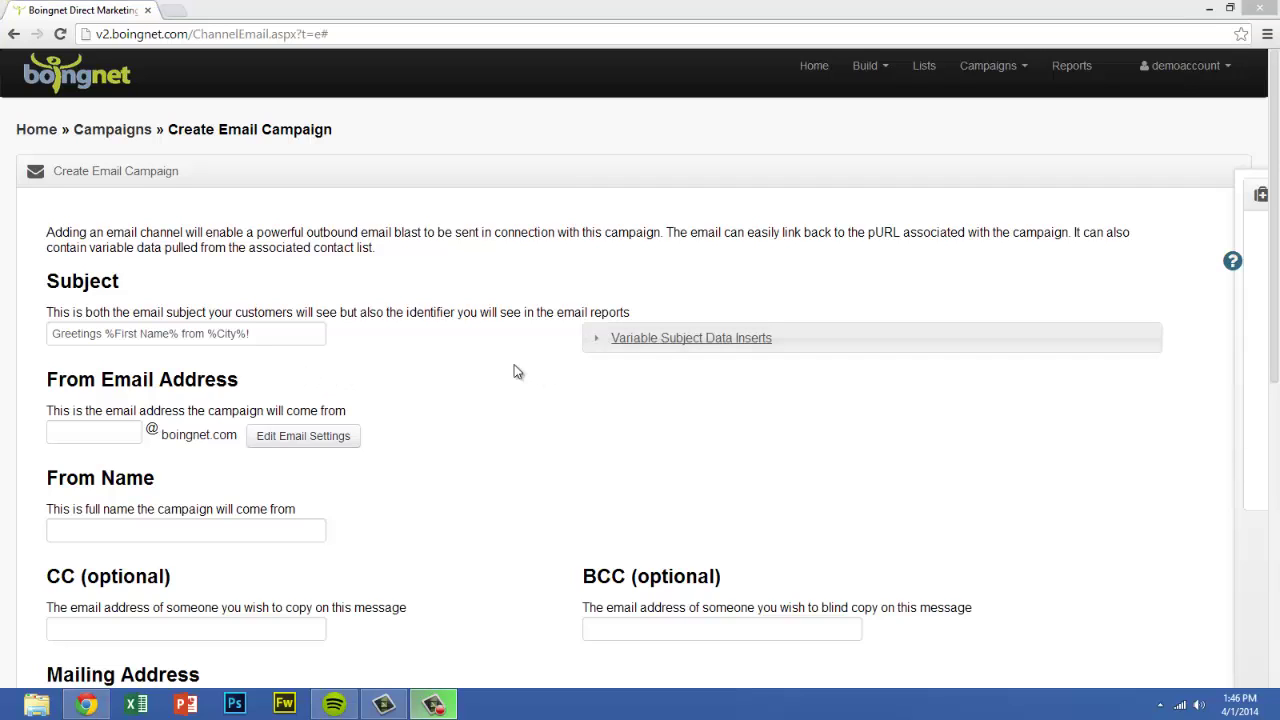
{"action": "left_click", "coordinate": [62, 429]}
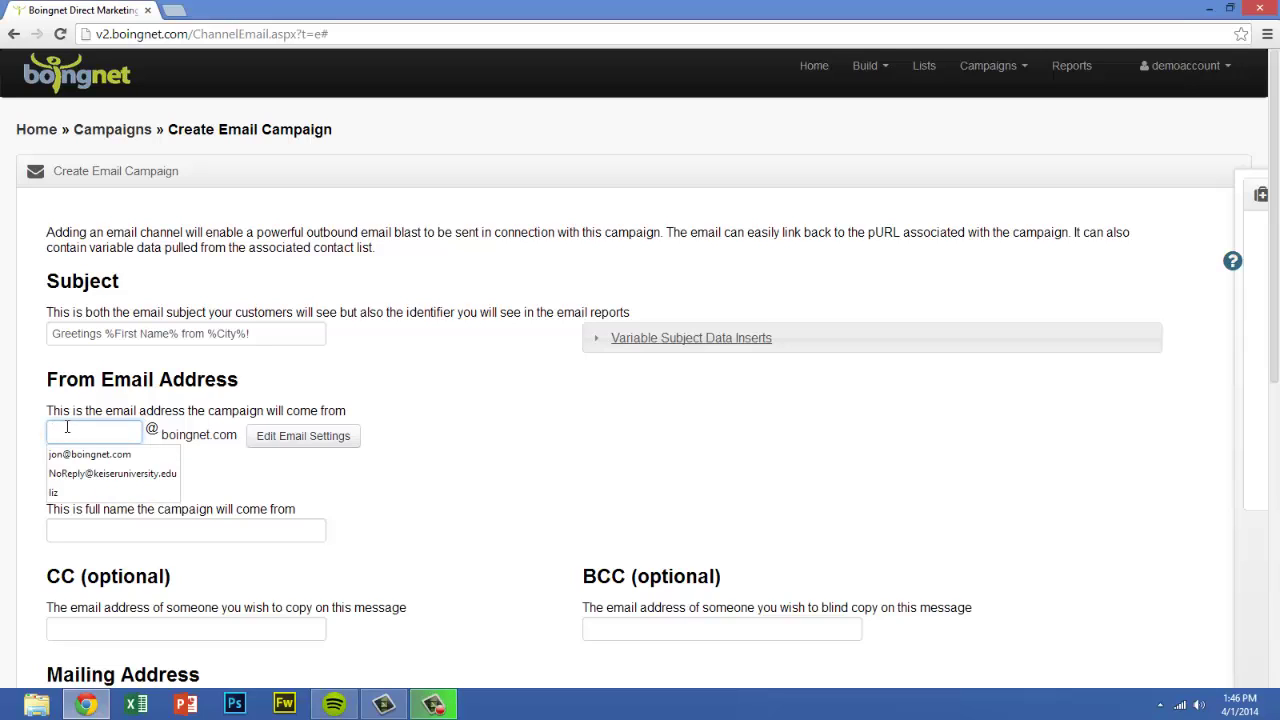
{"action": "type", "text": "liz"}
{"action": "key", "text": "Tab"}
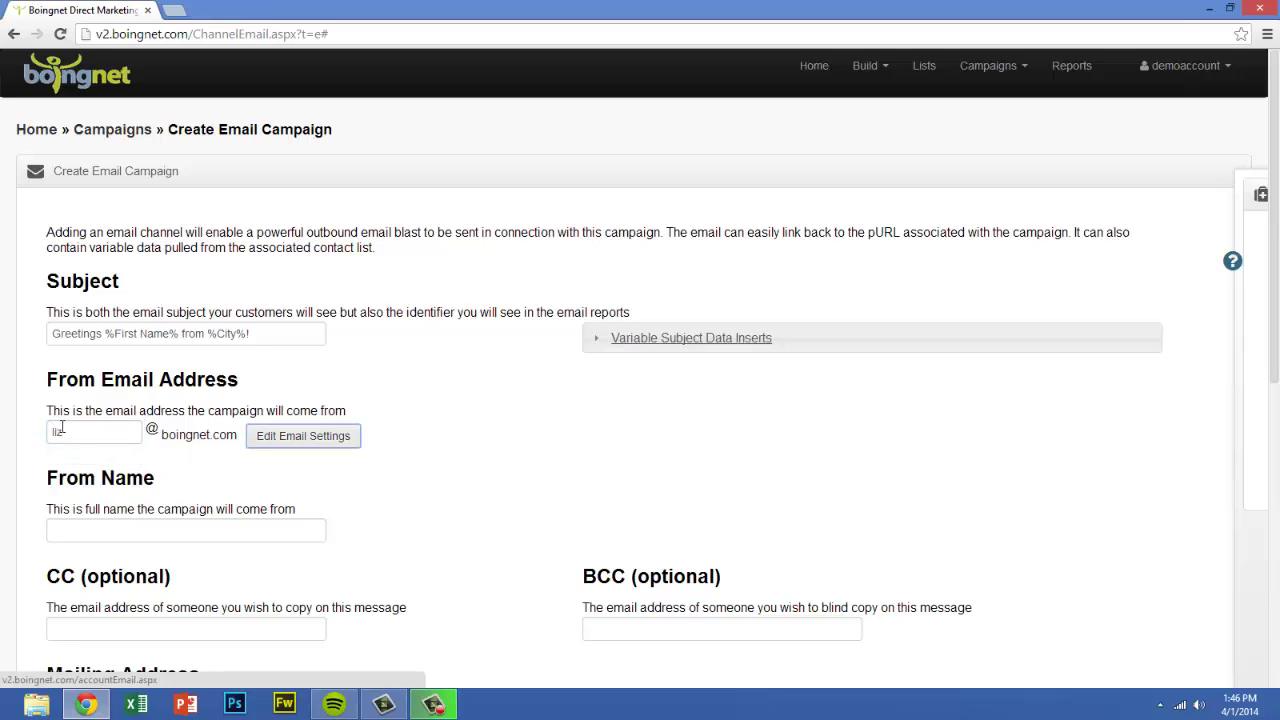
{"action": "left_click", "coordinate": [66, 524]}
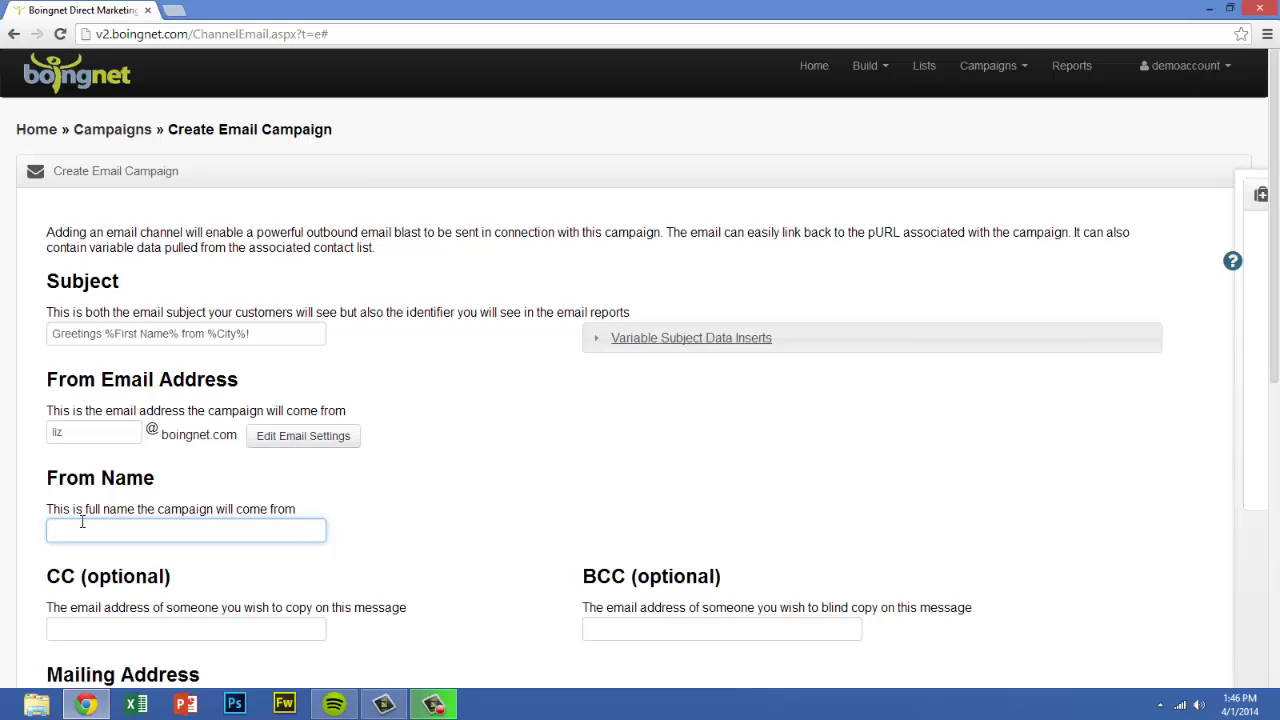
{"action": "type", "text": "Wal"}
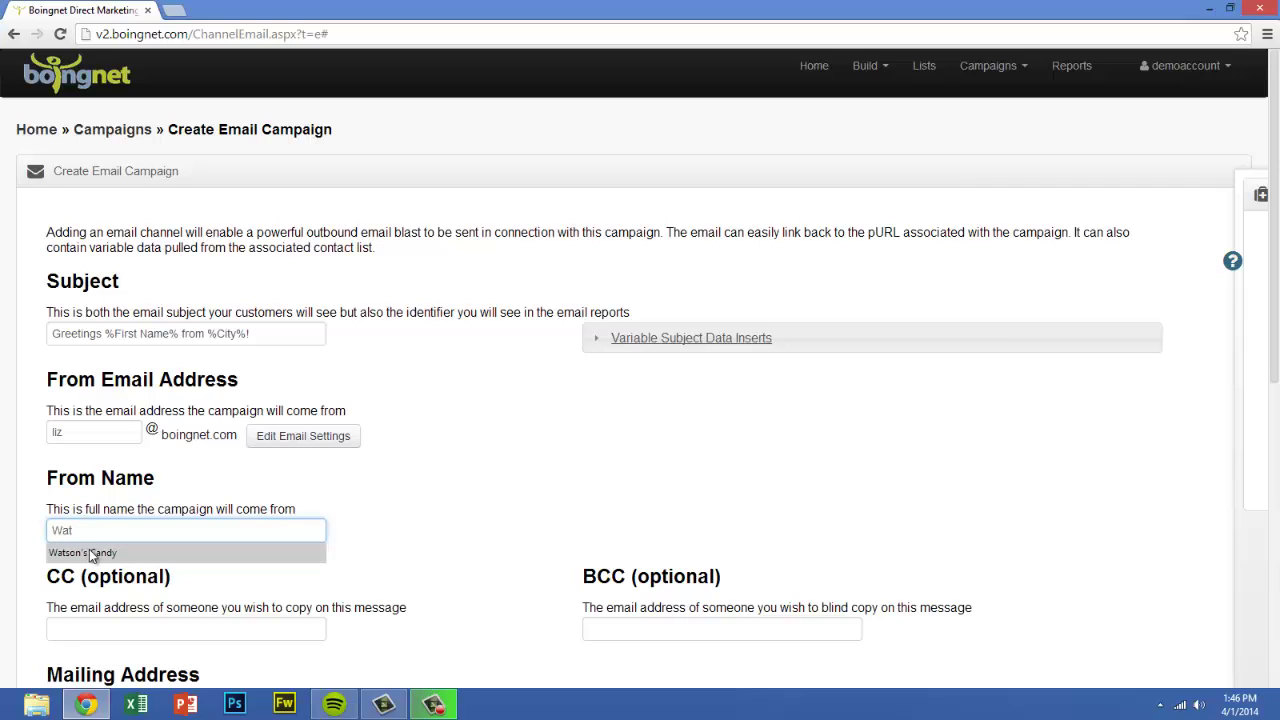
{"action": "left_click", "coordinate": [96, 552]}
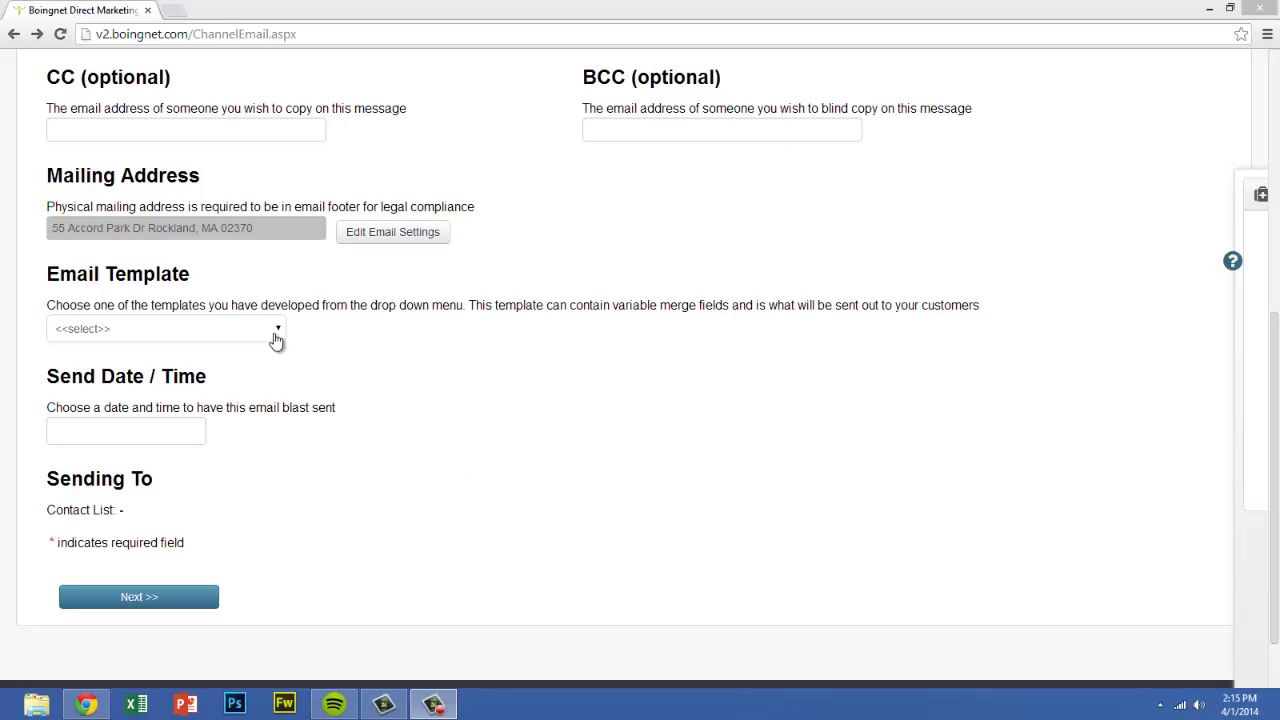
{"action": "left_click", "coordinate": [276, 341]}
{"action": "key", "text": "Escape"}
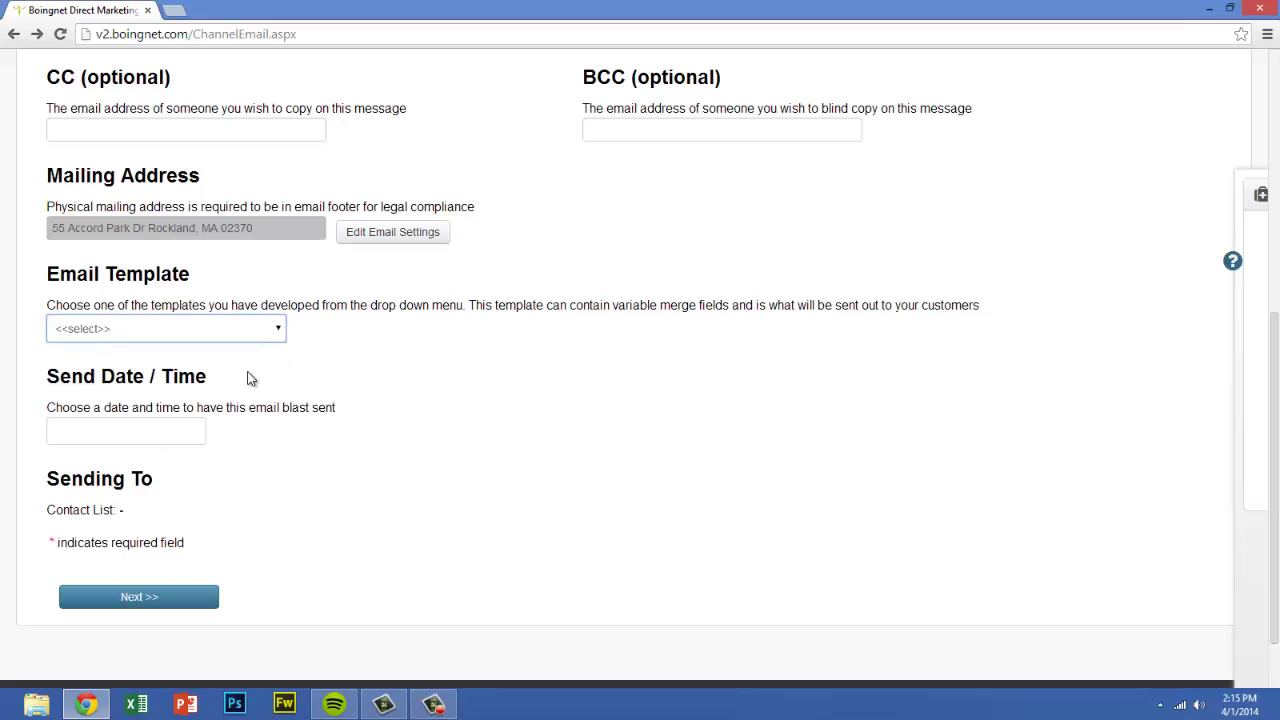
{"action": "key", "text": "Down"}
Step: Schedule the email blast for 04/23/2014 12:00 am and save the email channel to the campaign
{"action": "left_click", "coordinate": [99, 428]}
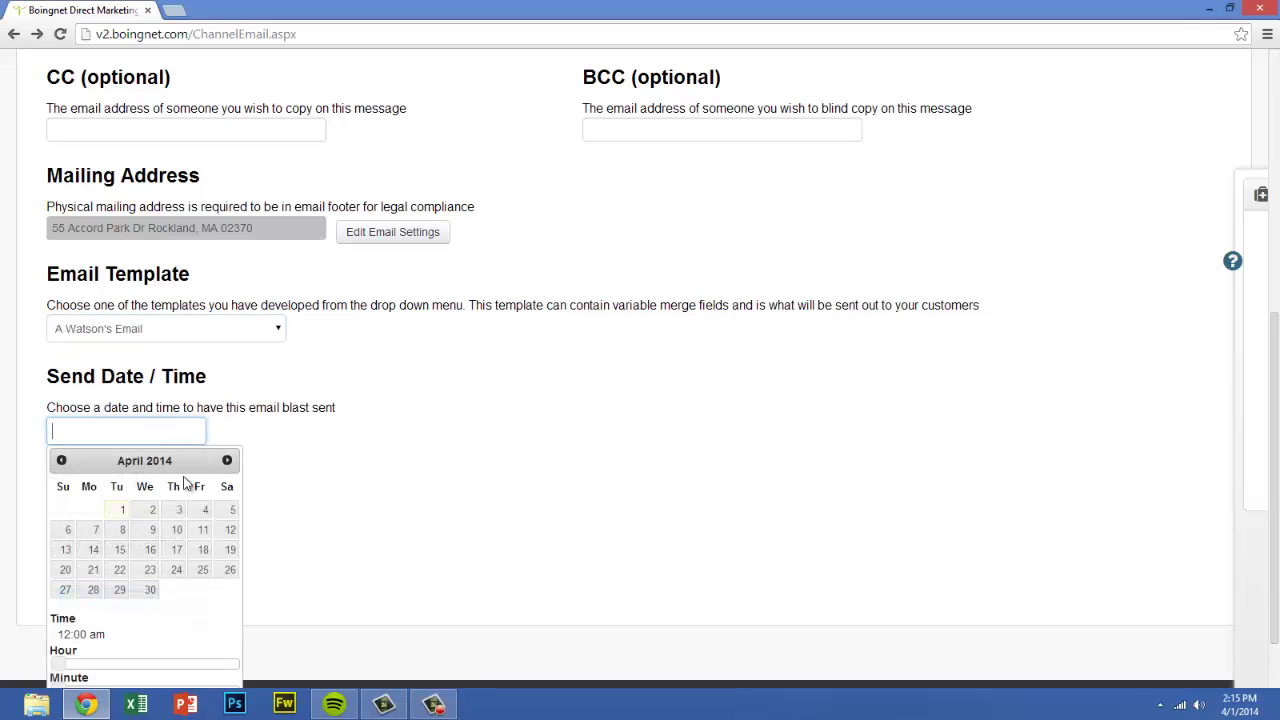
{"action": "left_click", "coordinate": [150, 569]}
{"action": "scroll", "coordinate": [284, 571], "scroll_direction": "down", "scroll_amount": 1}
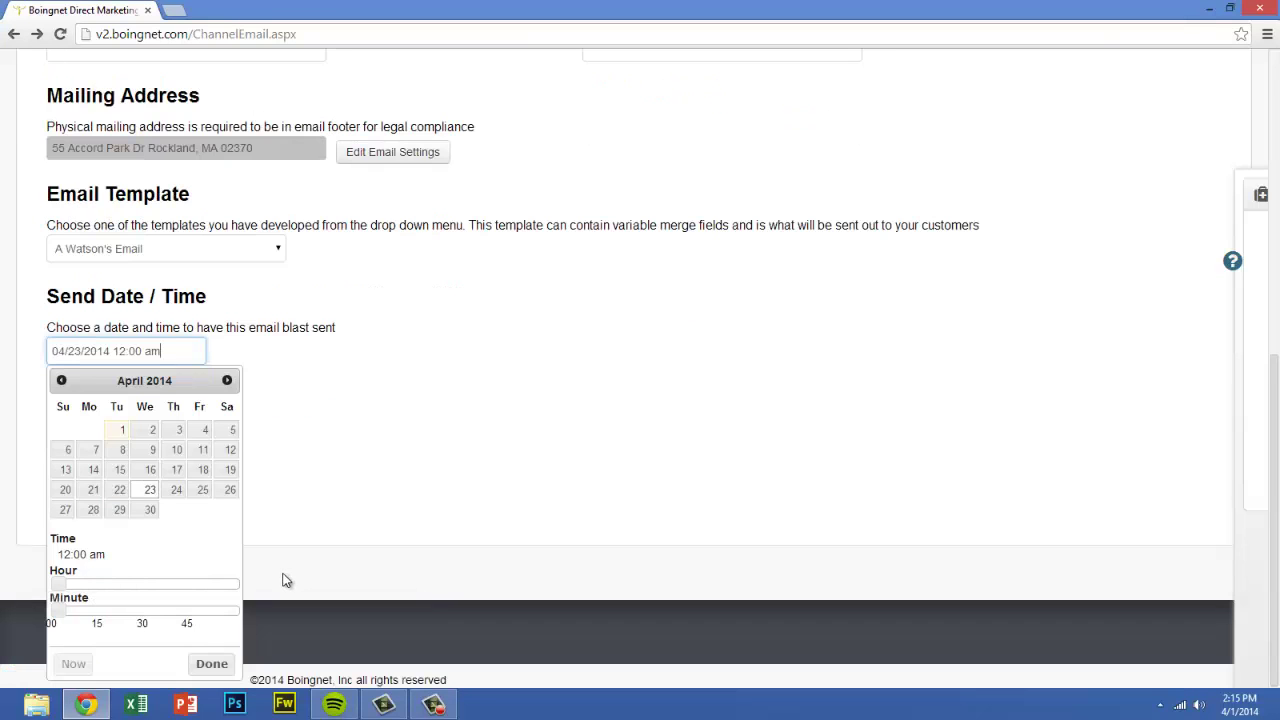
{"action": "left_click", "coordinate": [212, 663]}
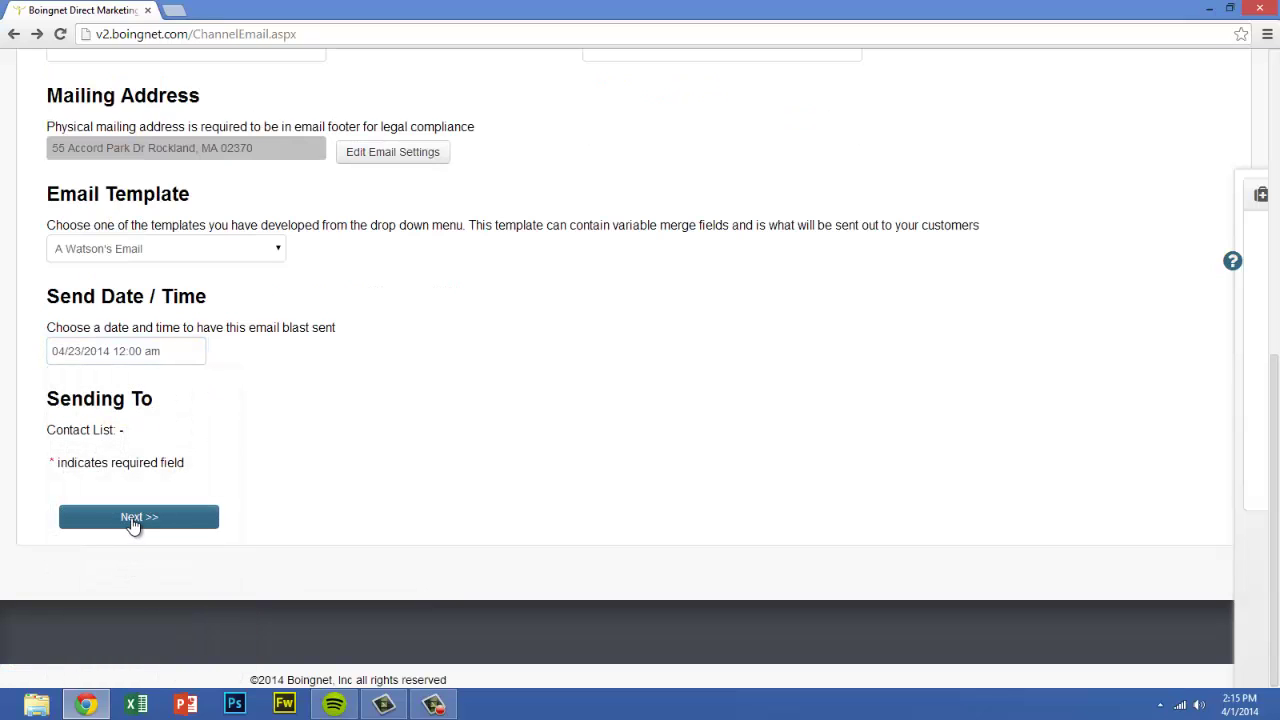
{"action": "left_click", "coordinate": [133, 518]}
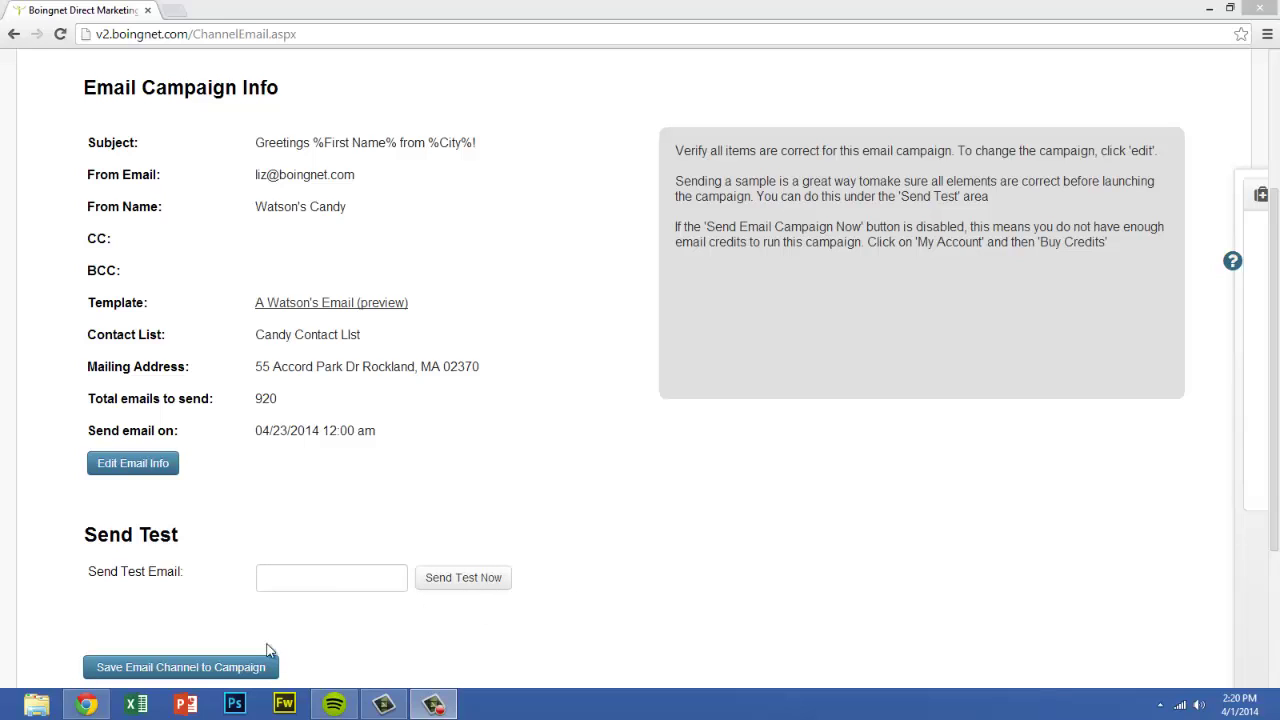
{"action": "left_click", "coordinate": [145, 668]}
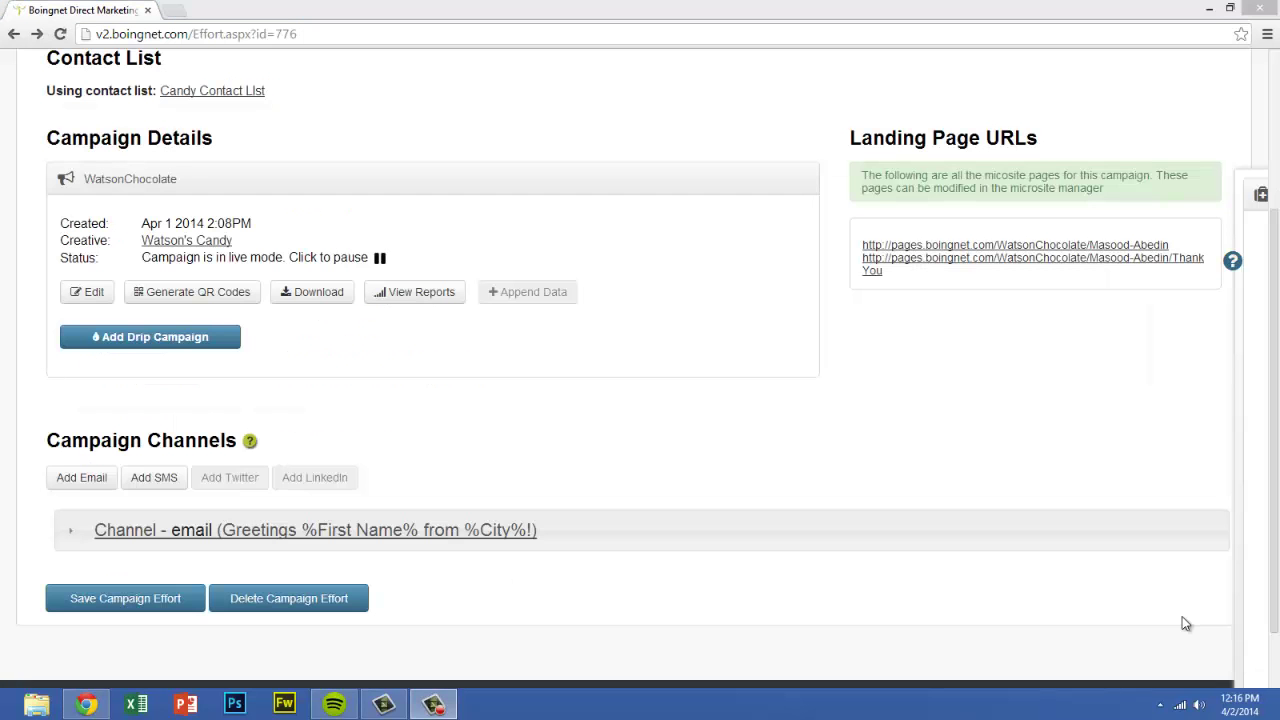